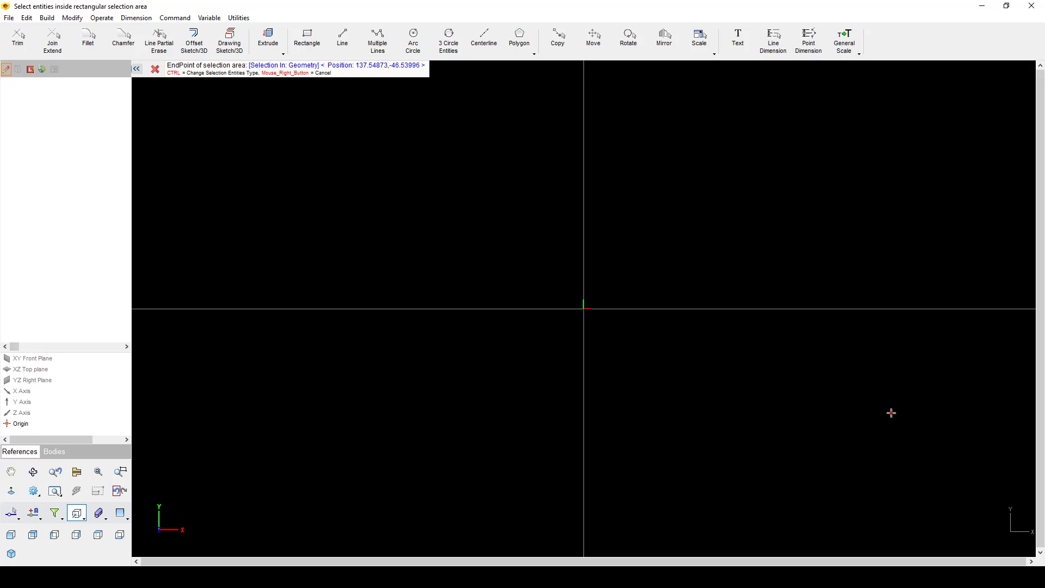
Exit the empty sketch of DRAWING.SLFPRT and return to the 3D part workspace.
click(237, 108)
click(170, 69)
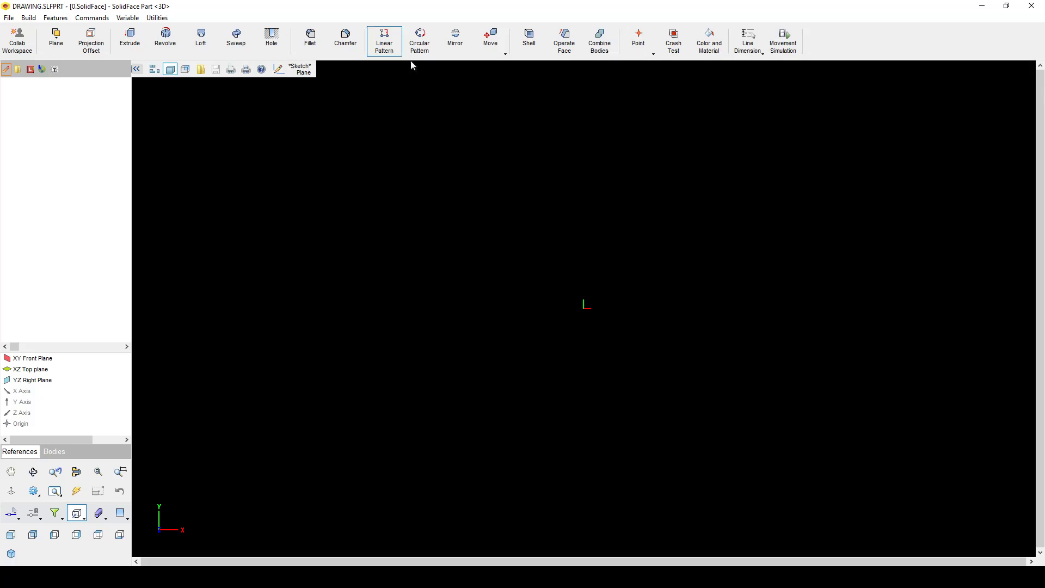
Begin a new sketch on the XY Front Plane picked from the Sketch Plane references.
click(299, 71)
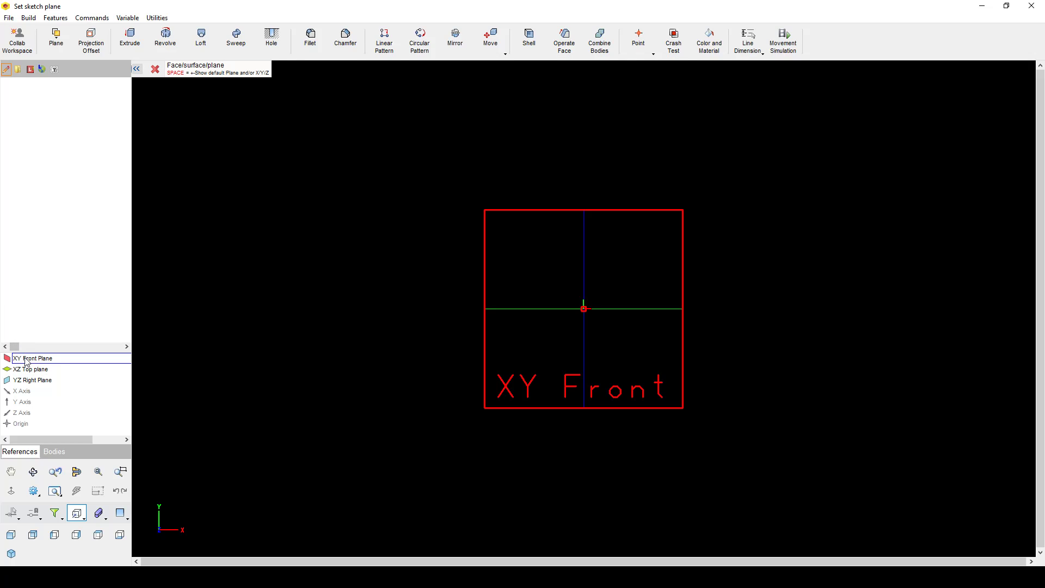
click(58, 360)
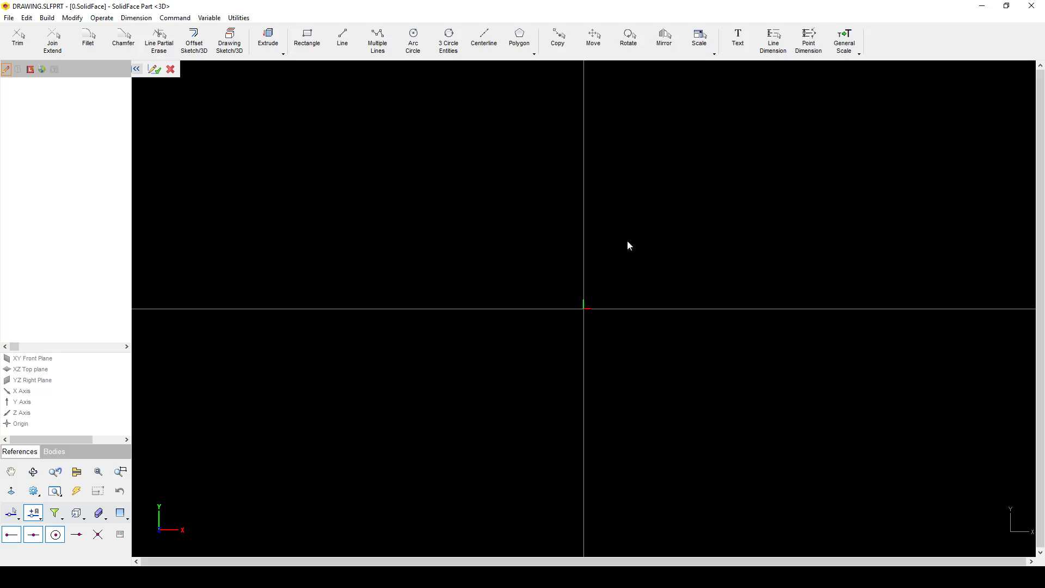
Draw a two-corner rectangle enclosing the origin in the front-plane sketch.
click(307, 39)
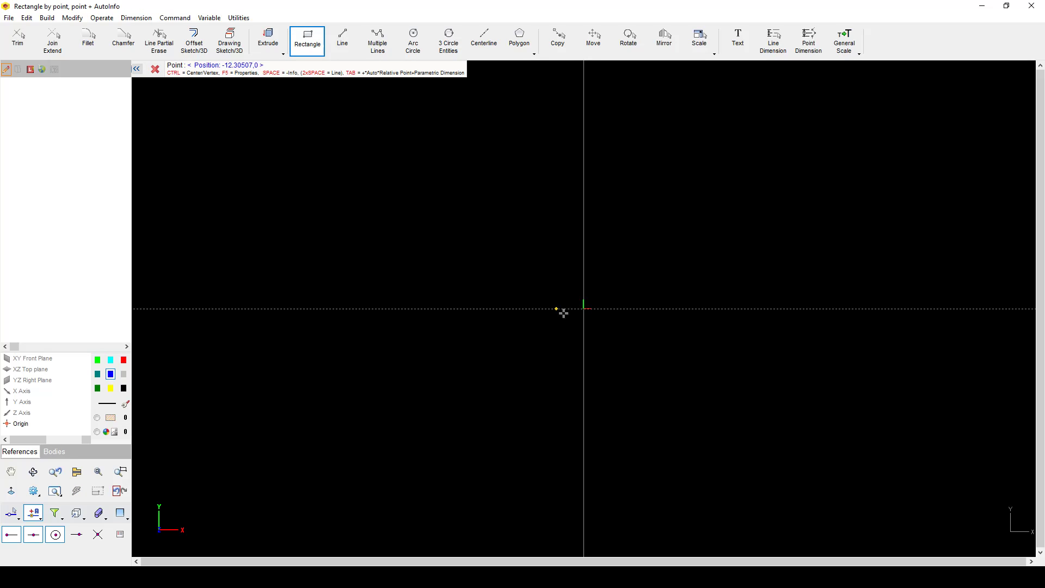
click(584, 308)
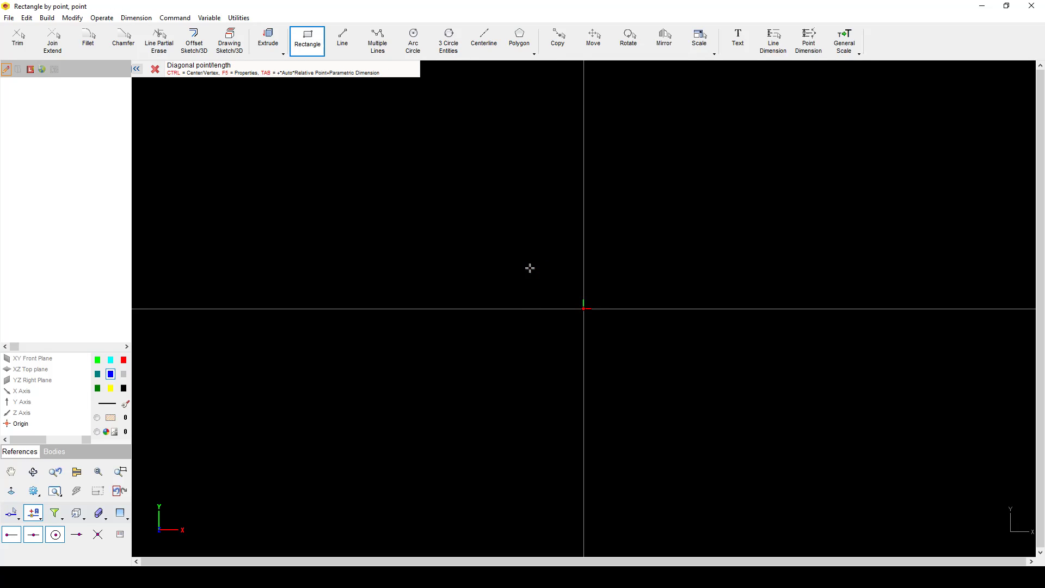
click(511, 243)
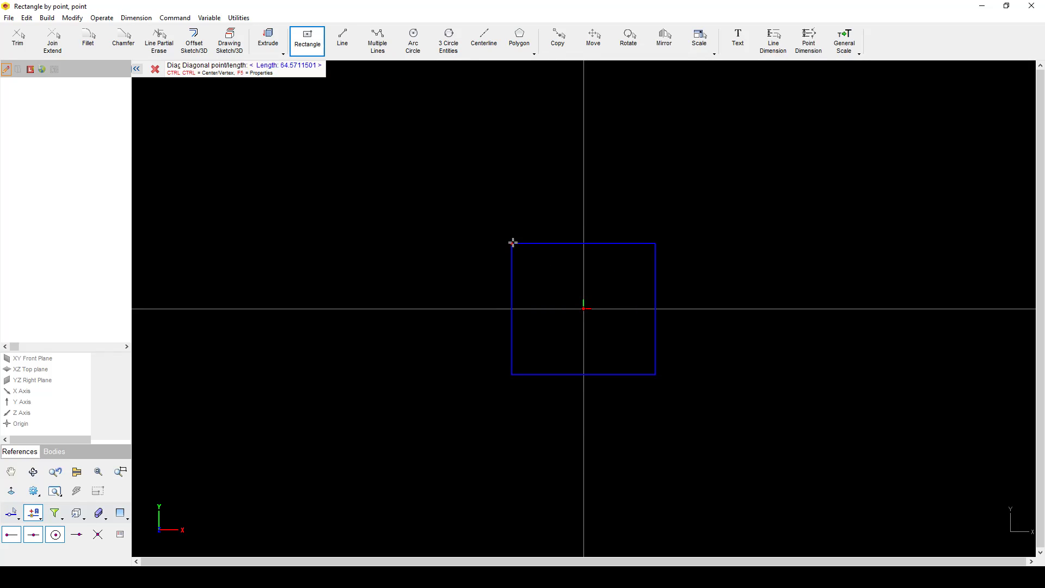
key(Escape)
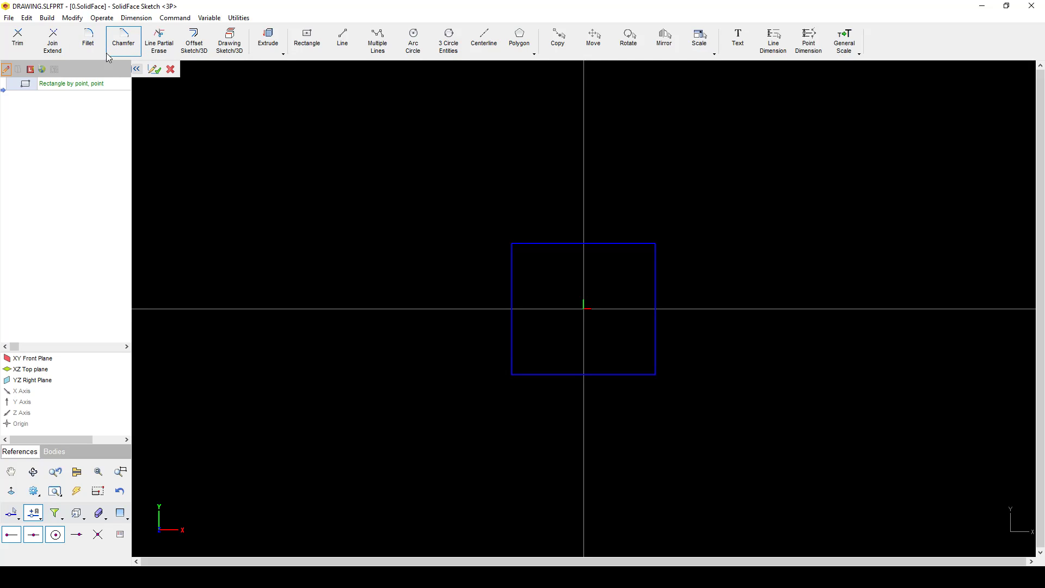
Fillet the top-left corner between the left and top edges with radius 2.5.
click(88, 39)
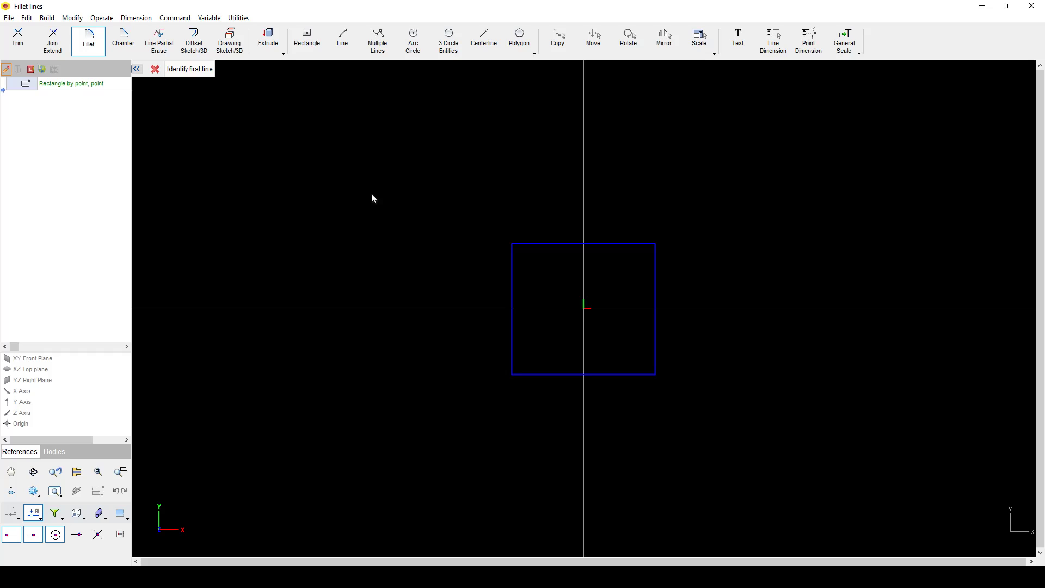
click(507, 253)
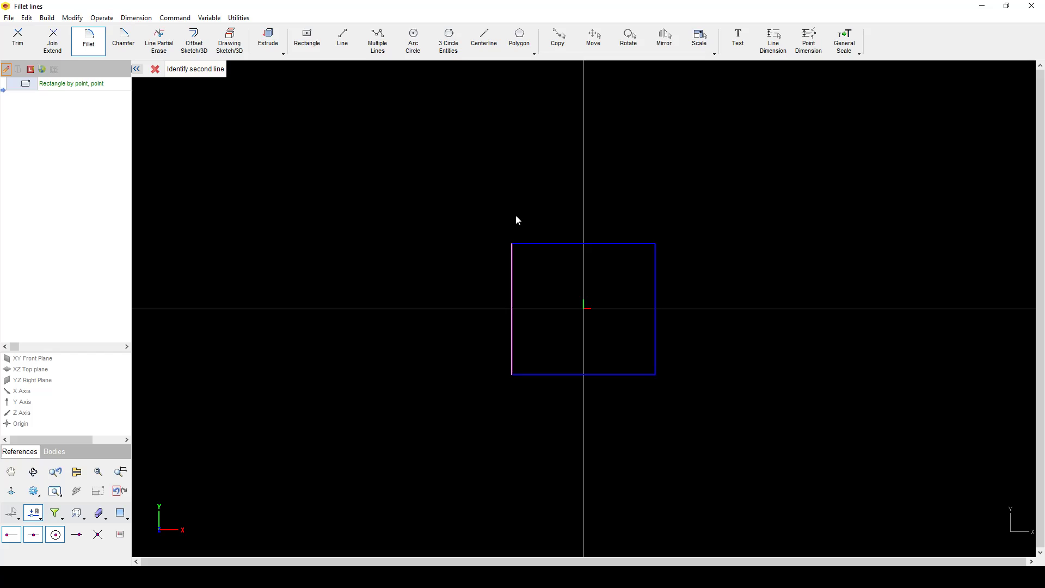
click(528, 244)
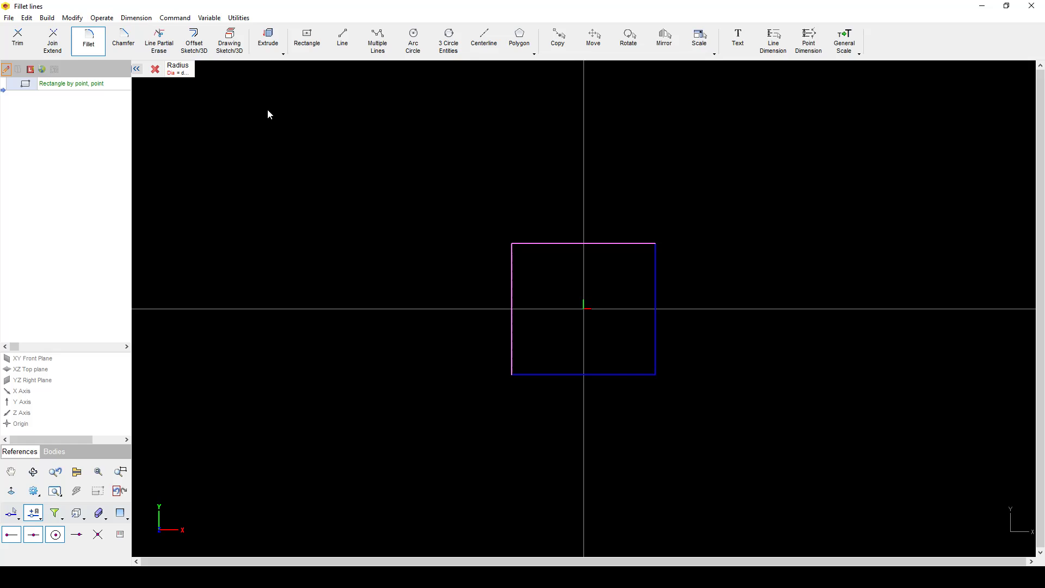
text(2.5)
key(Return)
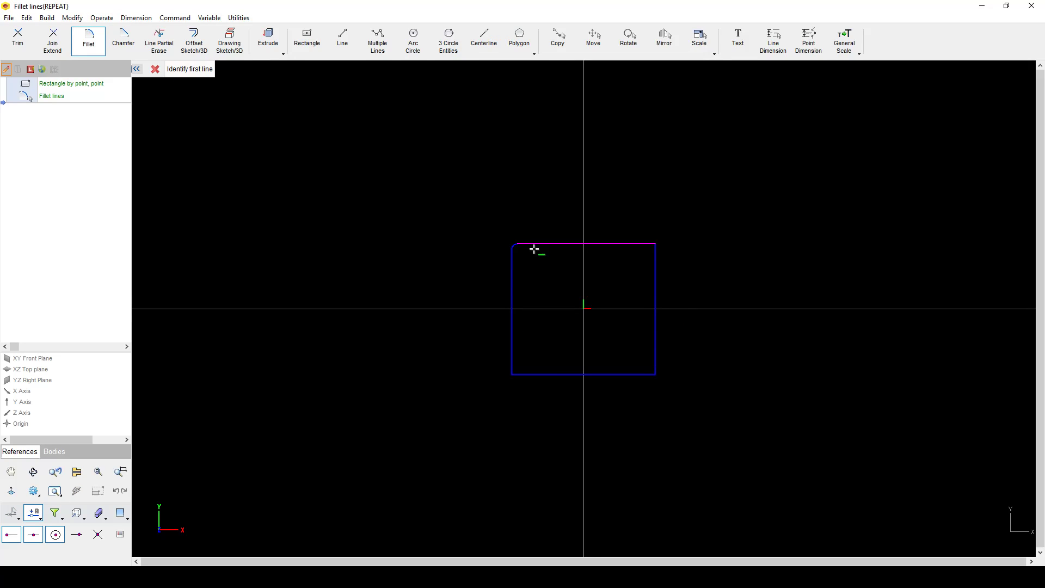
scroll(507, 246, up, 1)
scroll(507, 245, up, 5)
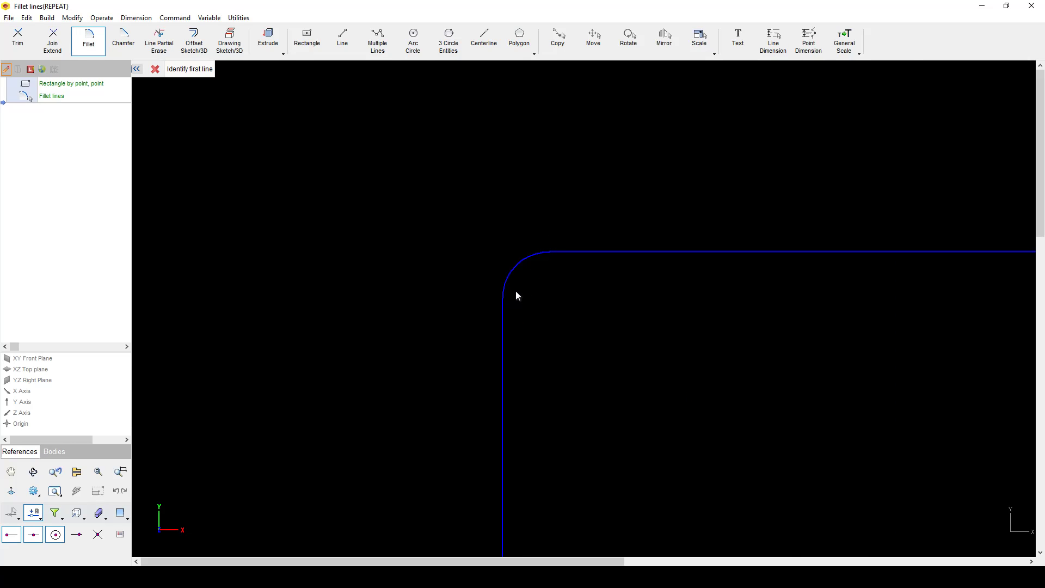
scroll(547, 267, down, 5)
scroll(459, 249, down, 3)
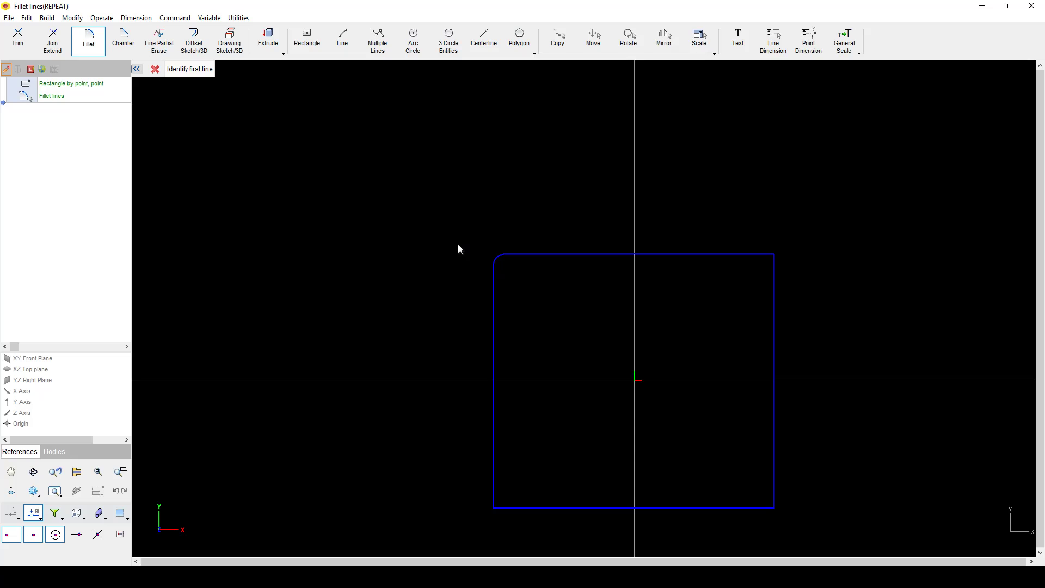
Fillet the top-right corner between the top and right edges at radius 2.5.
click(677, 251)
click(686, 266)
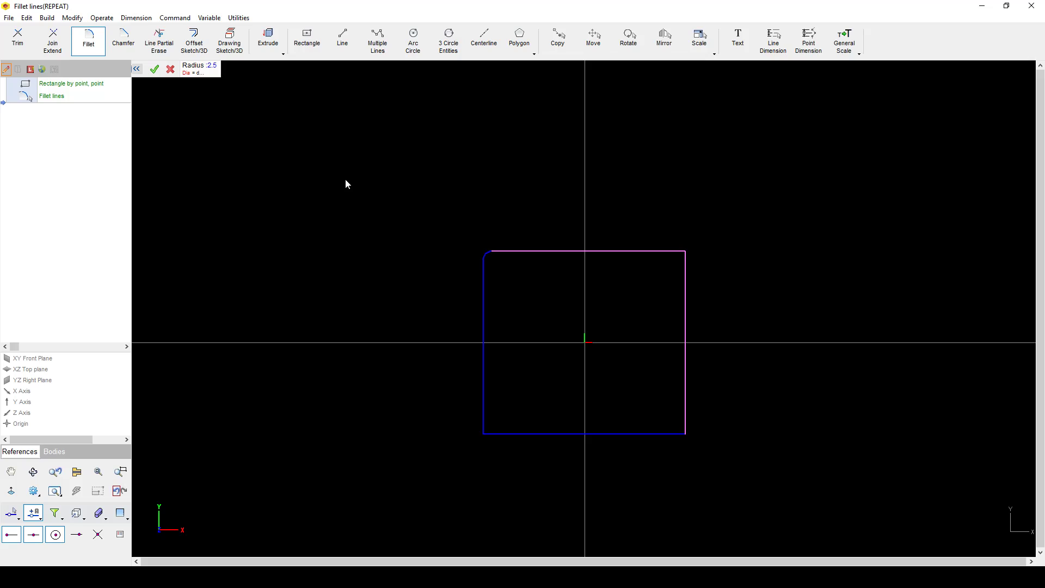
key(Return)
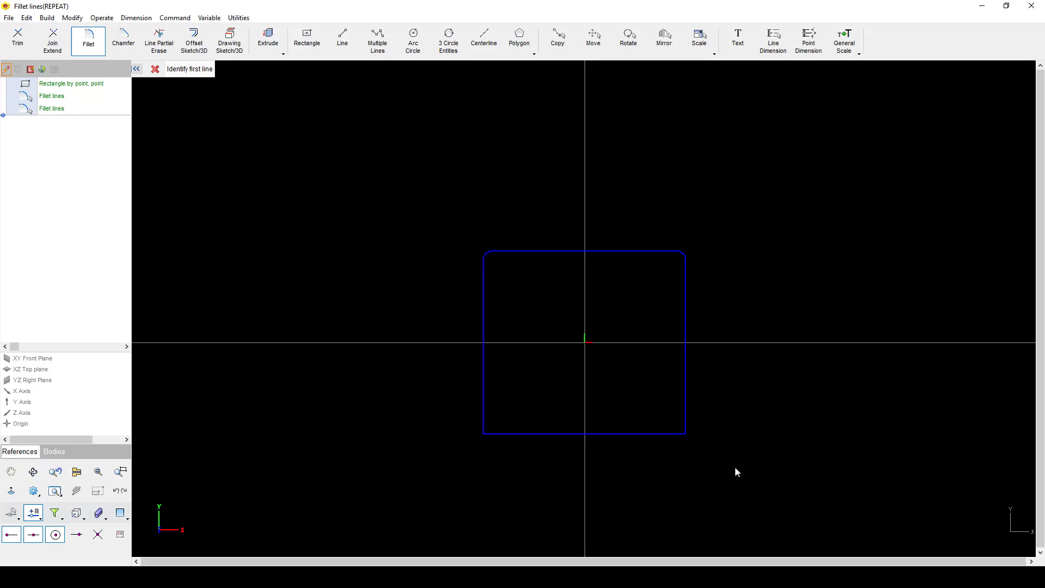
Fillet the bottom-right and bottom-left corners with radius 5.
click(685, 415)
click(667, 433)
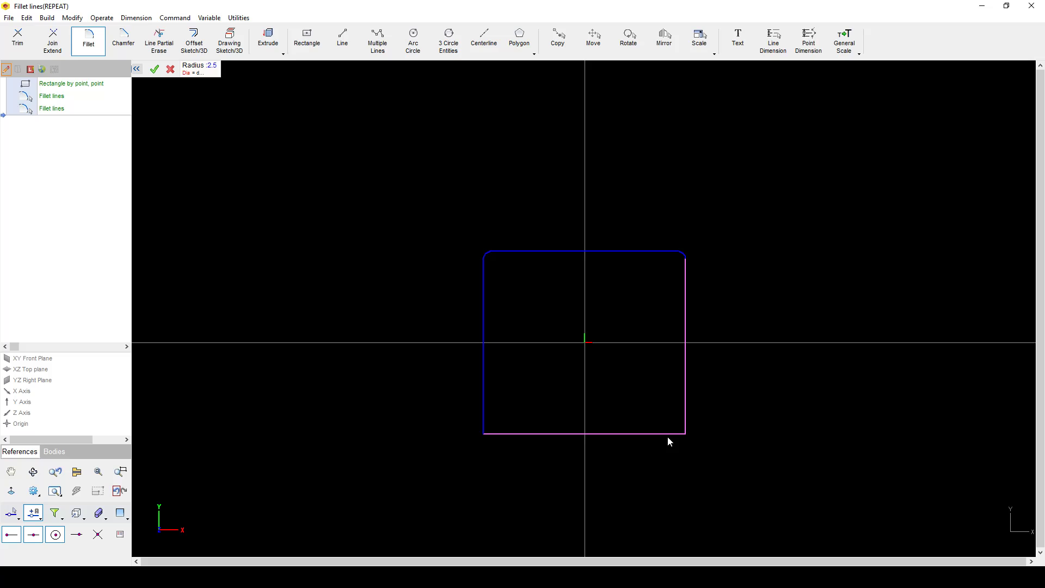
text(5.)
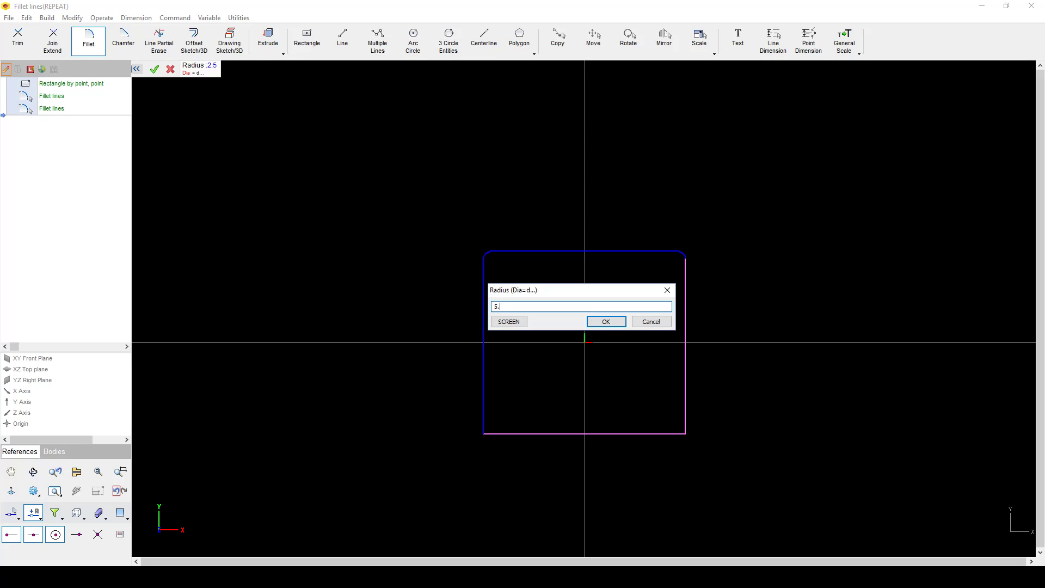
key(Return)
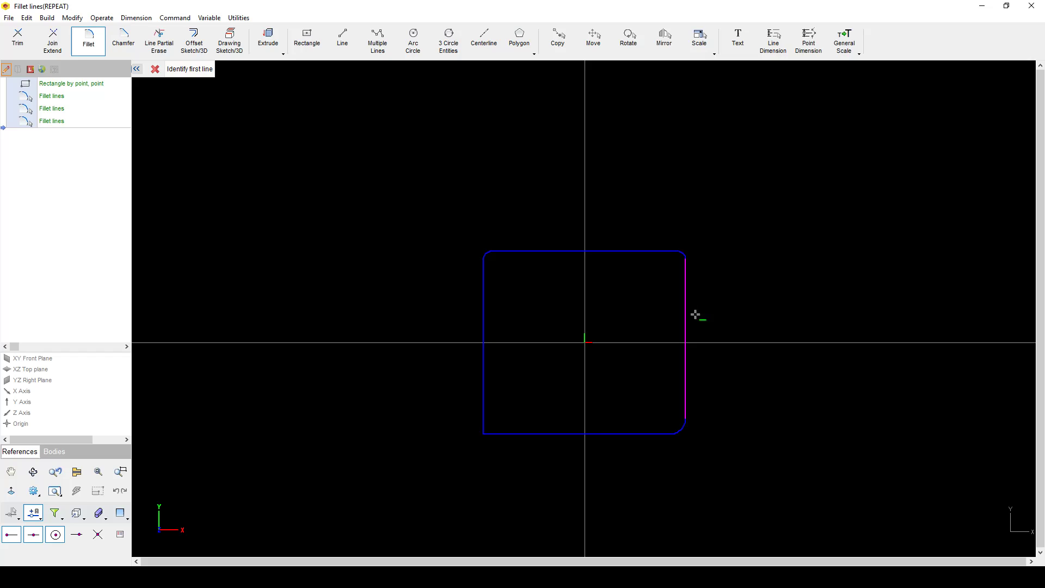
click(521, 433)
click(479, 408)
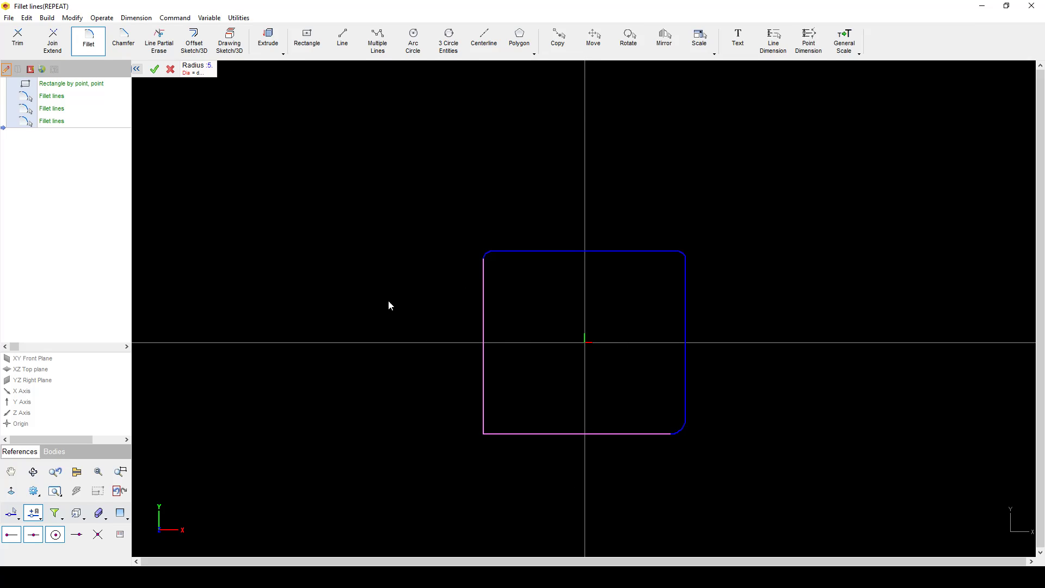
click(154, 69)
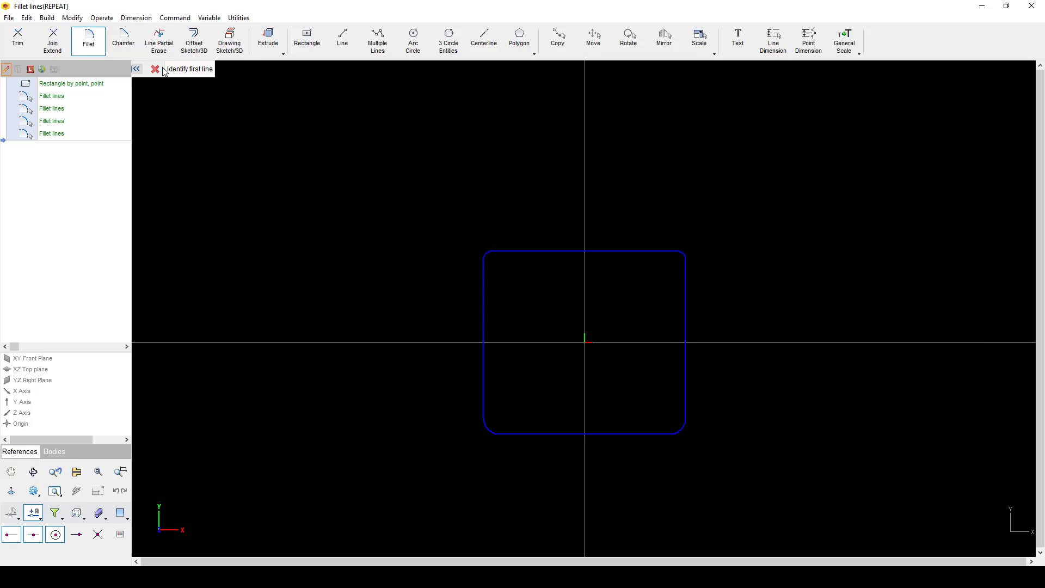
key(Escape)
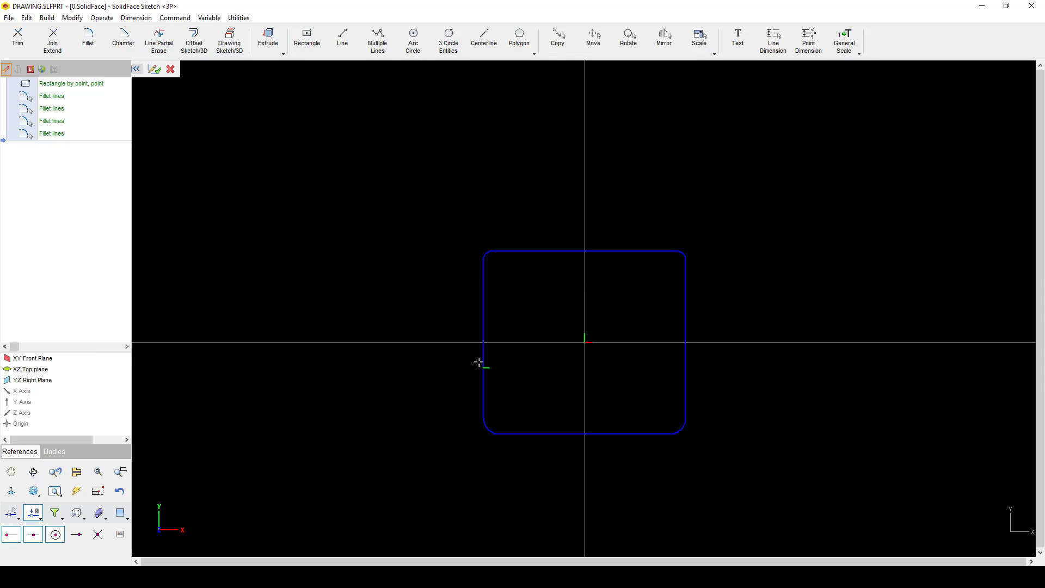
Add radius dimensions: R2.5 on the top-left fillet and R5 on the bottom-right fillet.
click(774, 39)
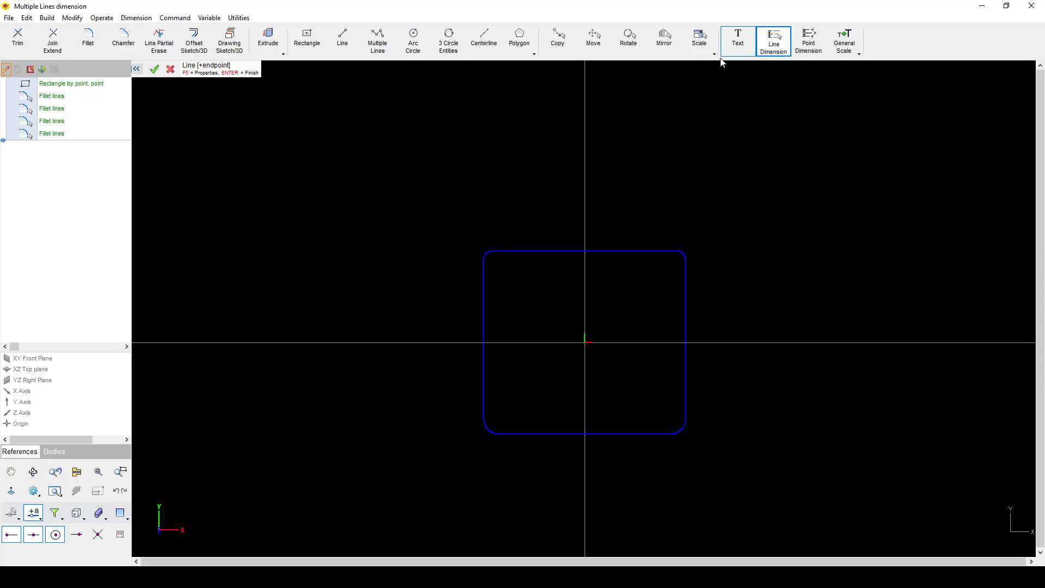
click(487, 253)
key(F5)
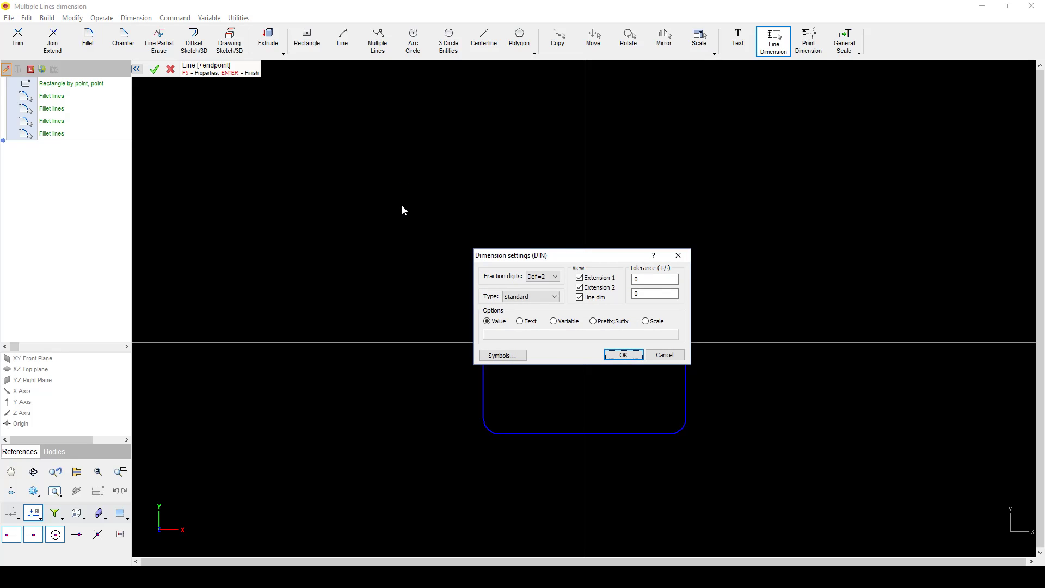
key(Return)
click(384, 191)
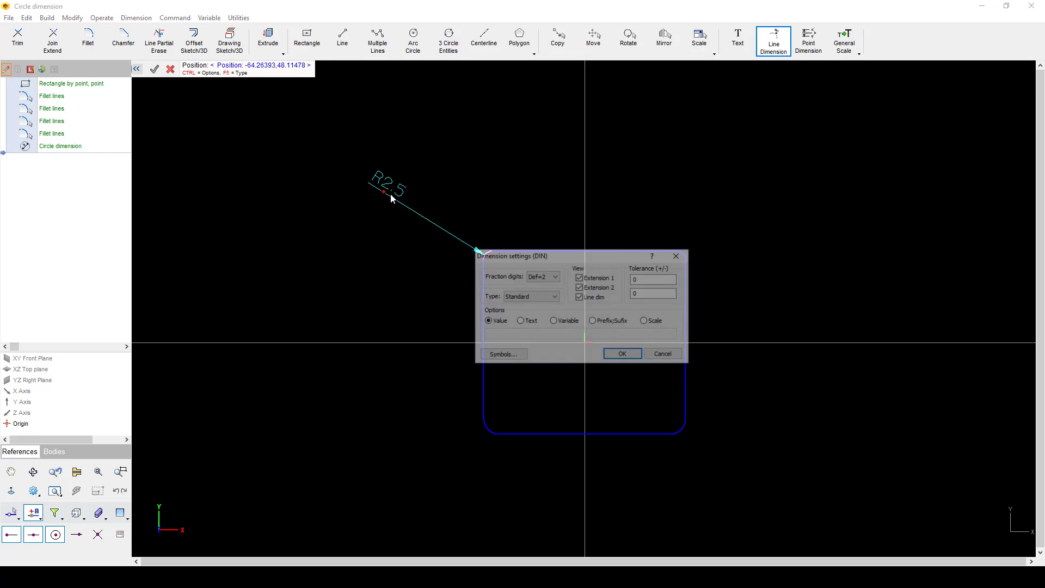
click(623, 354)
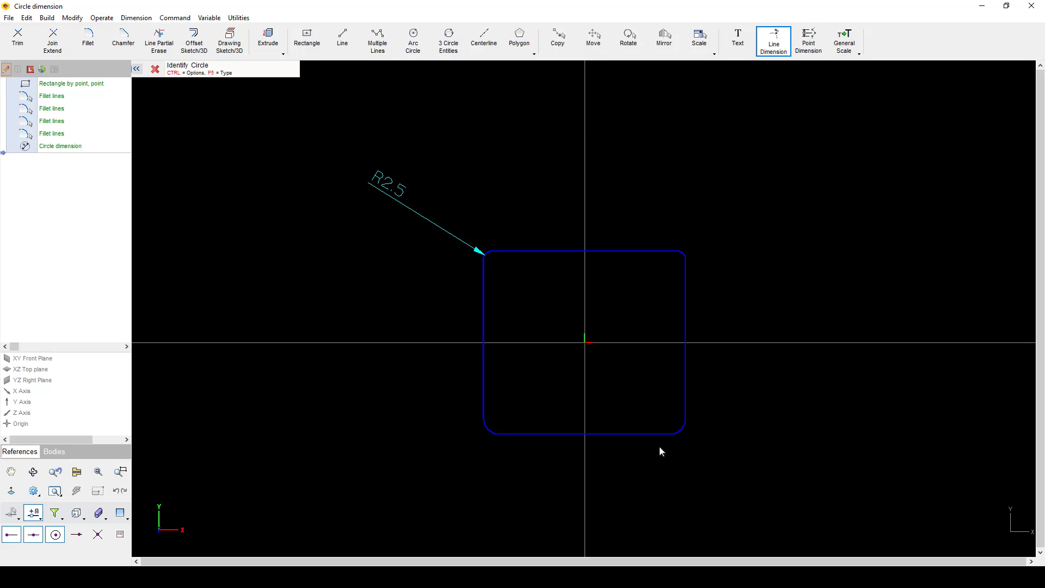
click(681, 431)
click(772, 455)
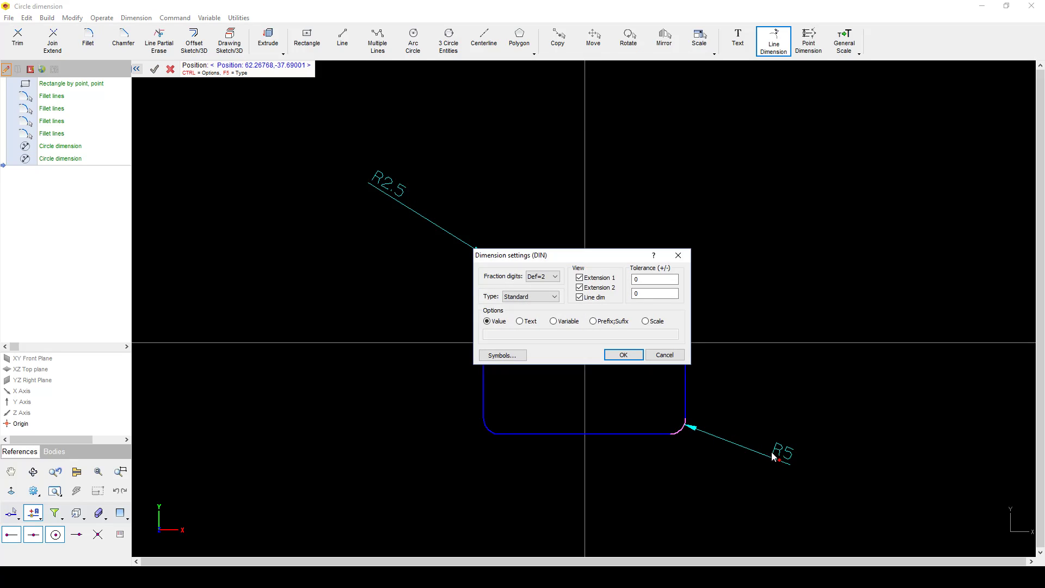
click(669, 354)
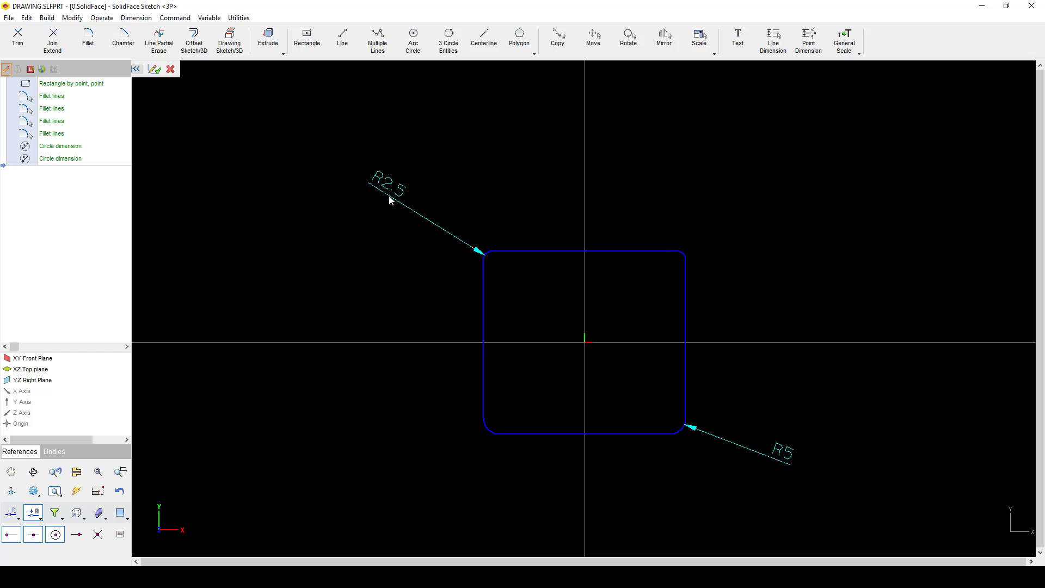
Discard the current sketch and start a fresh one on the XY Front Plane.
click(170, 70)
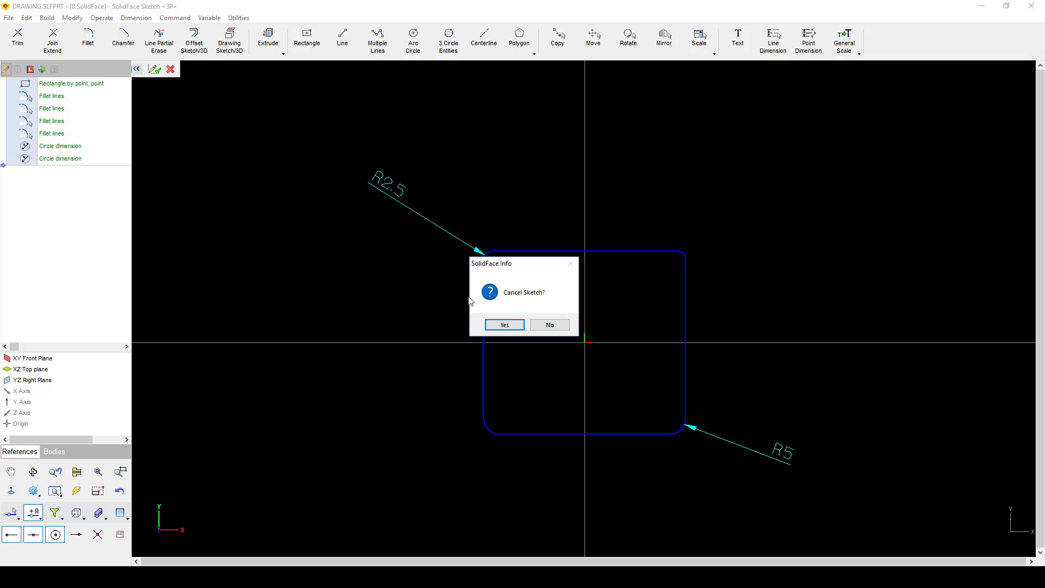
click(505, 325)
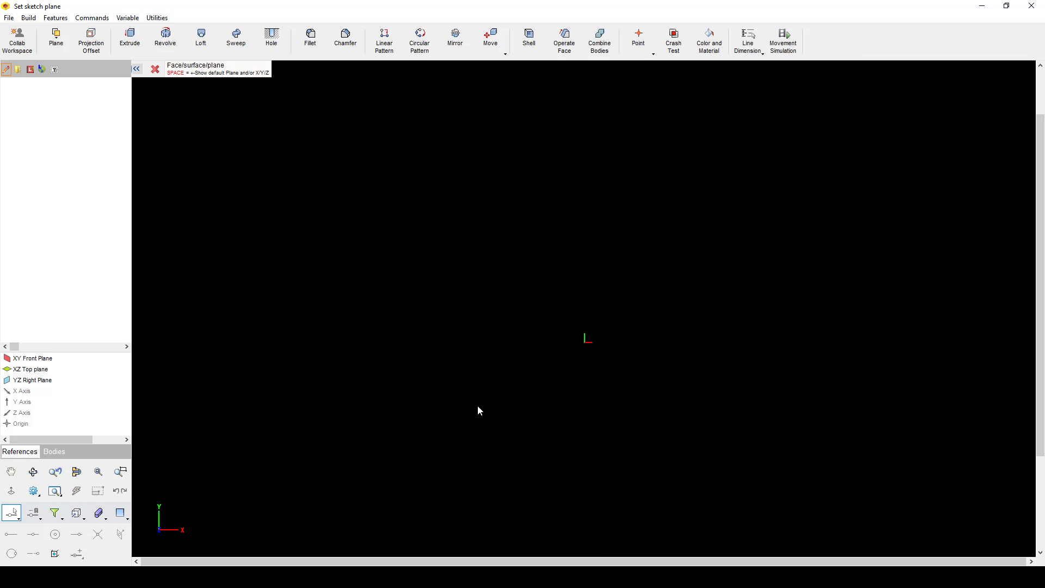
click(55, 359)
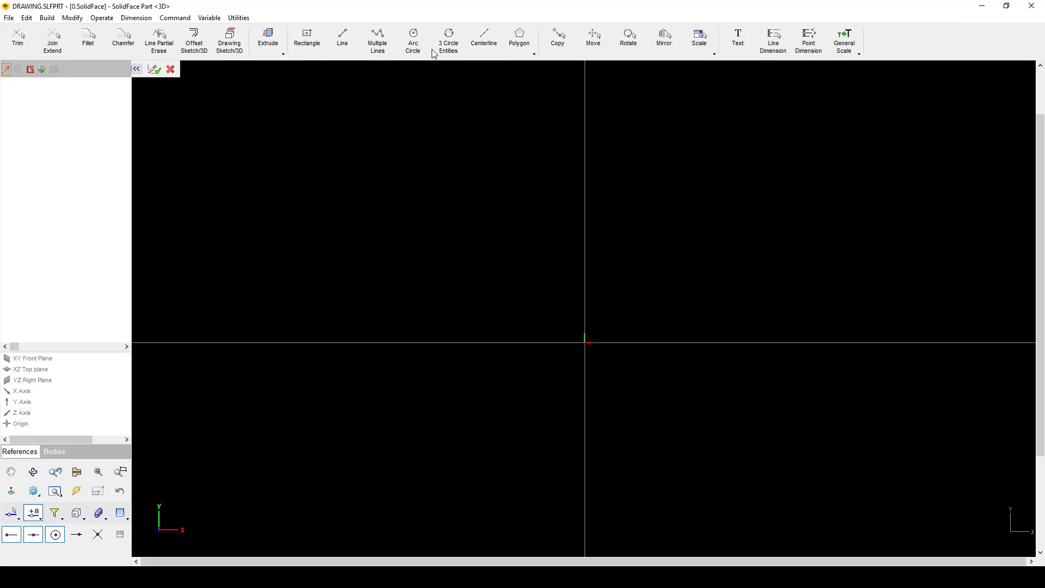
Draw a rectangle centred on the origin by picking its centre and a corner.
click(307, 39)
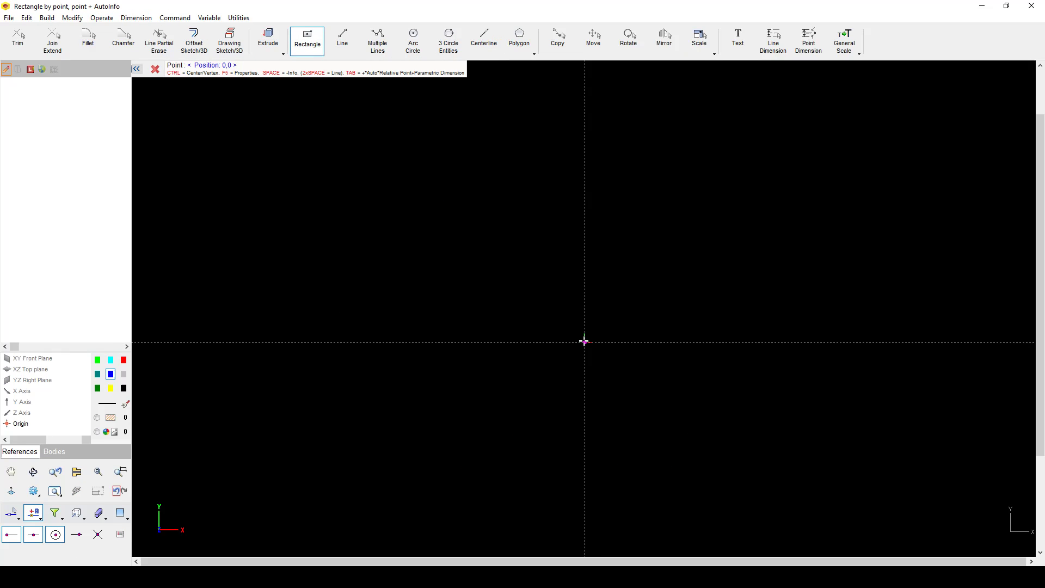
click(584, 342)
click(512, 301)
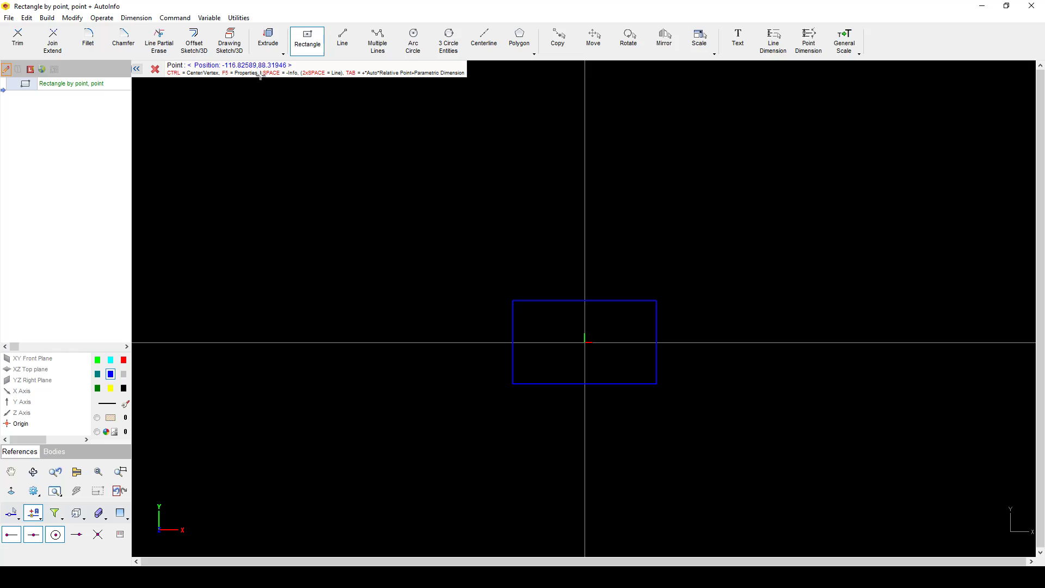
click(137, 45)
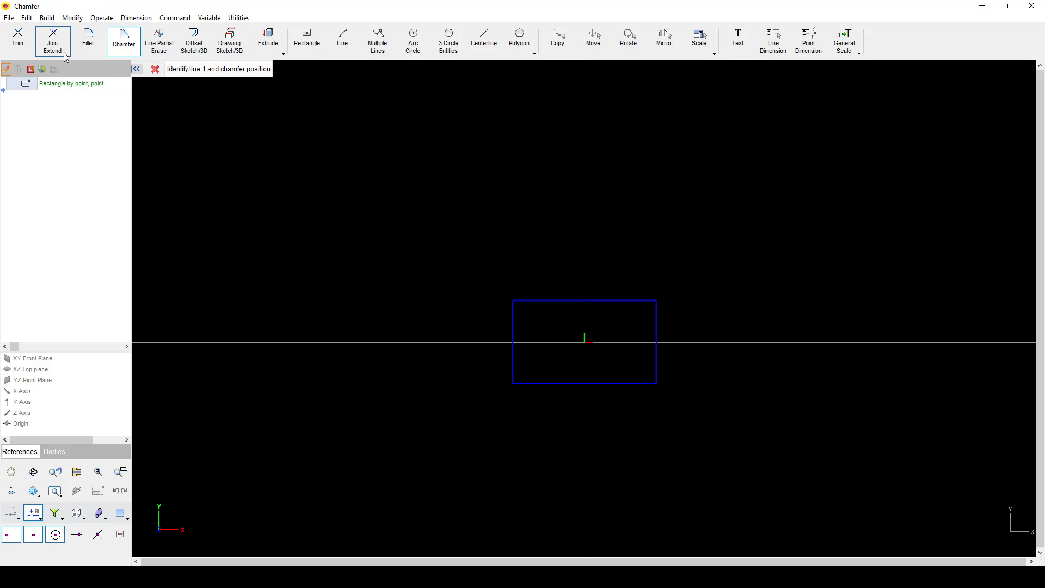
Chamfer the top-left corner between the left and top edges with width 2.
click(516, 315)
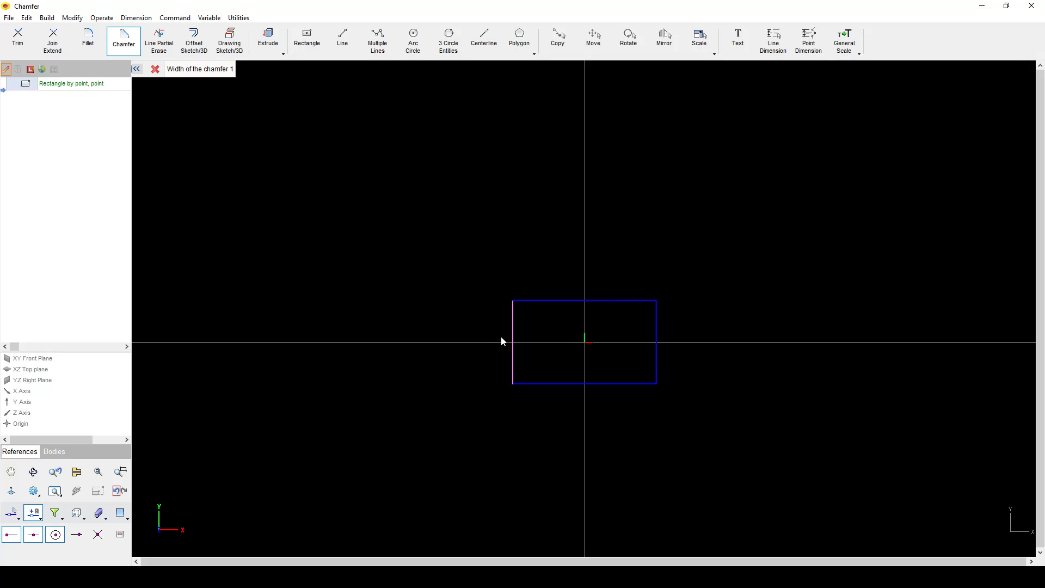
scroll(501, 341, up, 5)
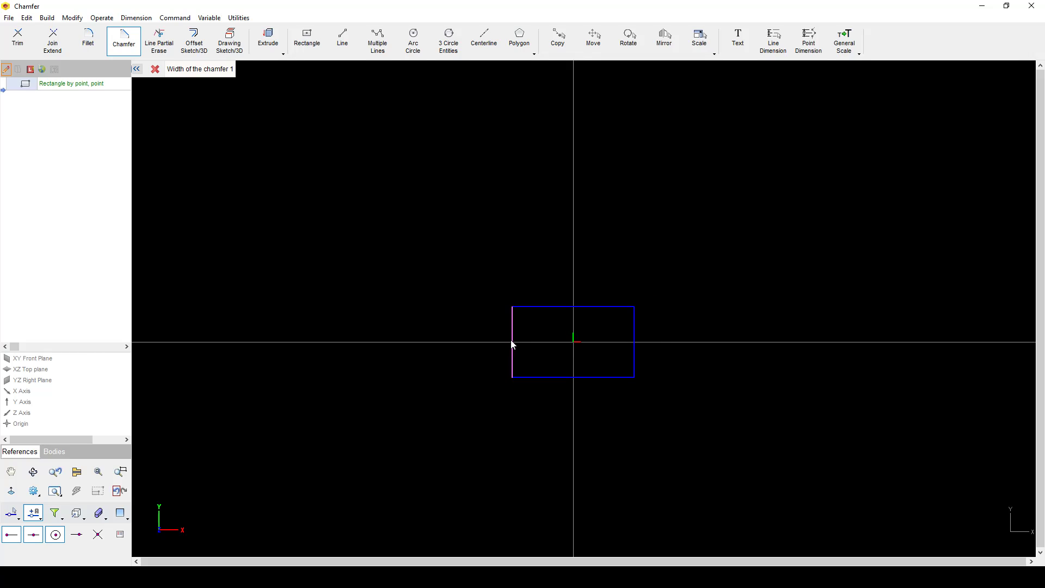
click(549, 323)
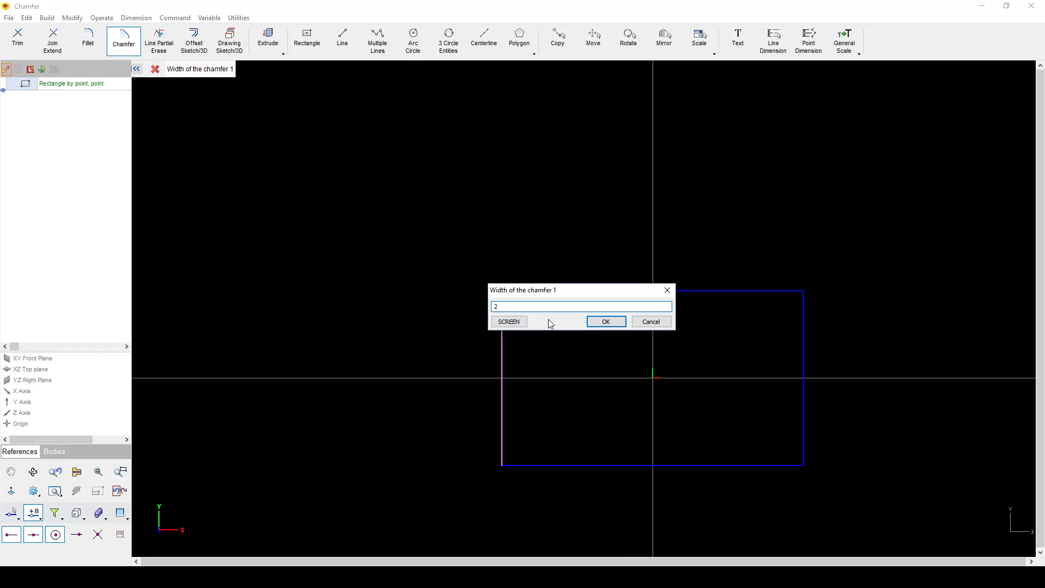
text(2.)
key(Return)
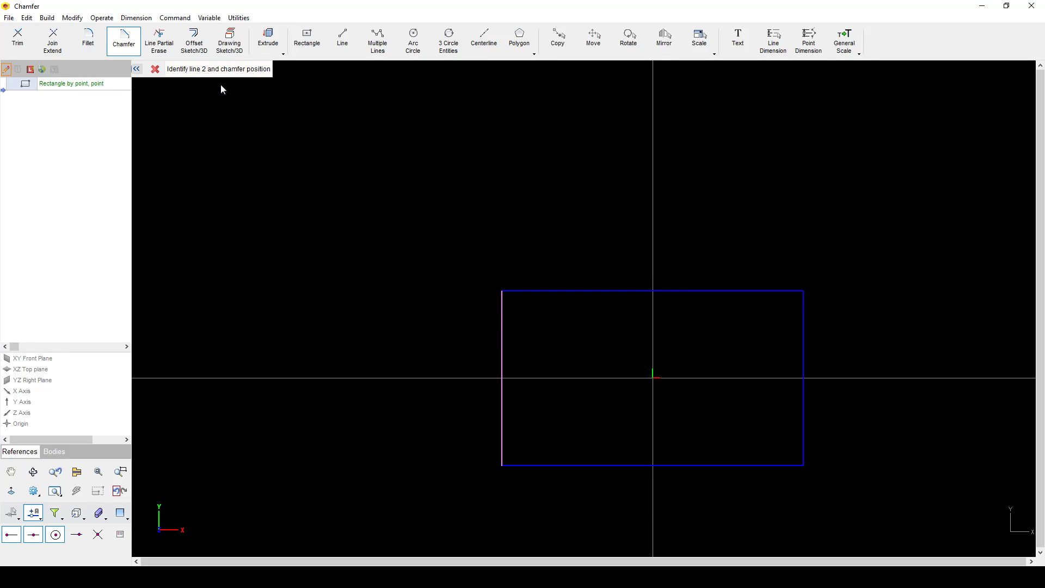
click(511, 291)
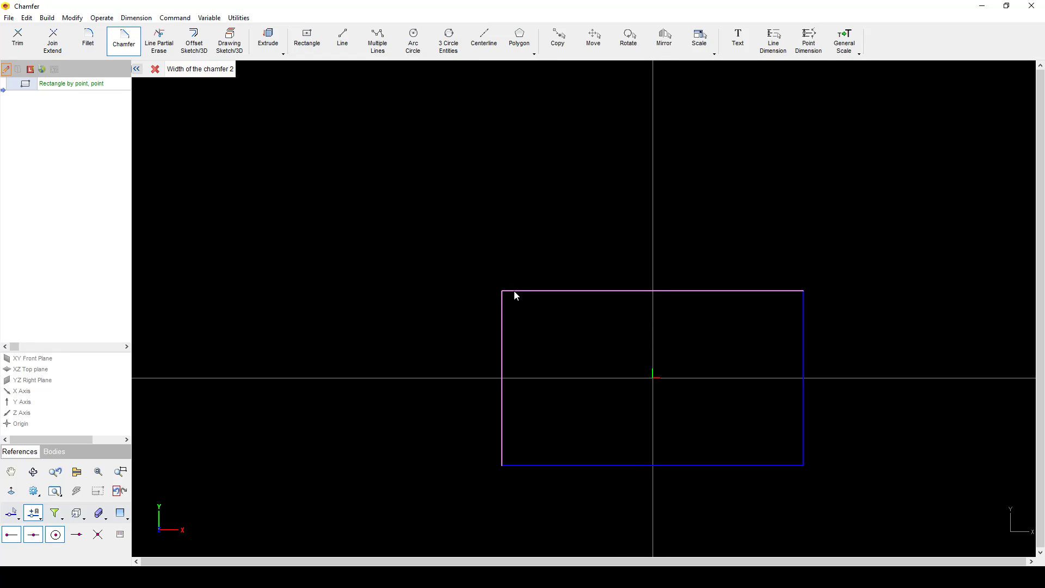
click(260, 122)
key(Return)
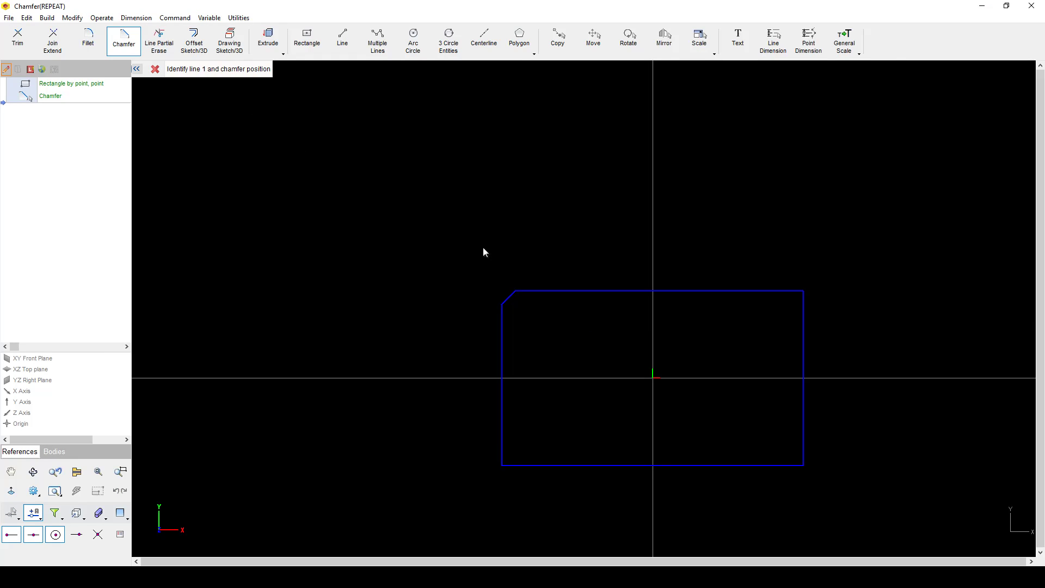
scroll(516, 267, up, 4)
key(Escape)
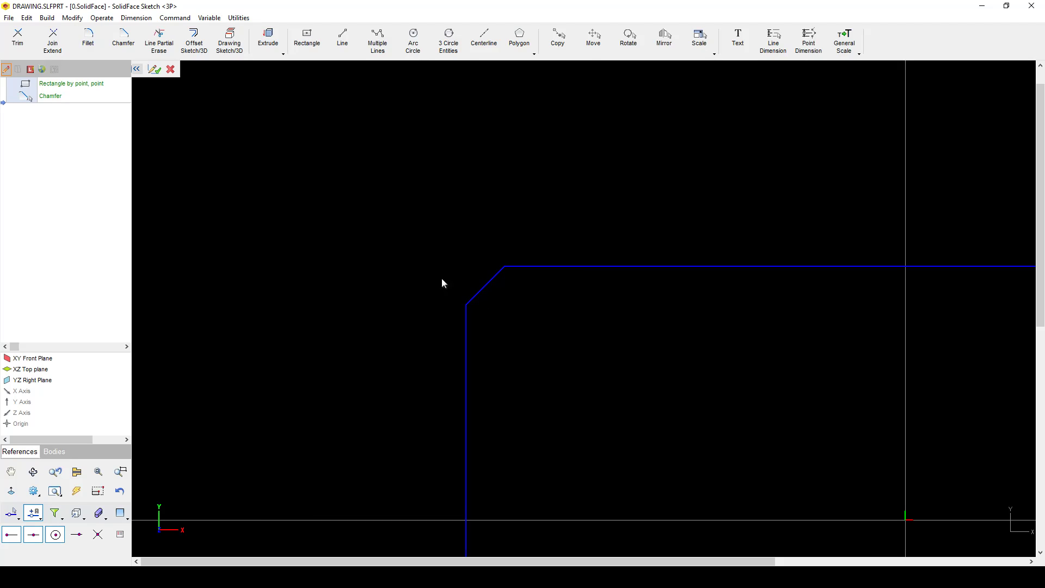
scroll(419, 277, down, 3)
scroll(413, 270, down, 1)
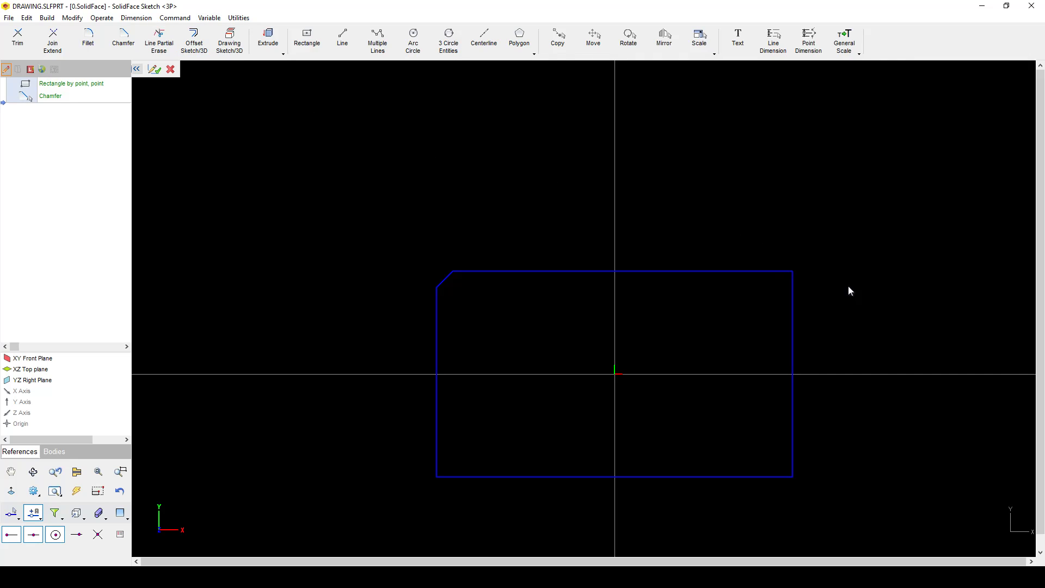
scroll(850, 290, up, 5)
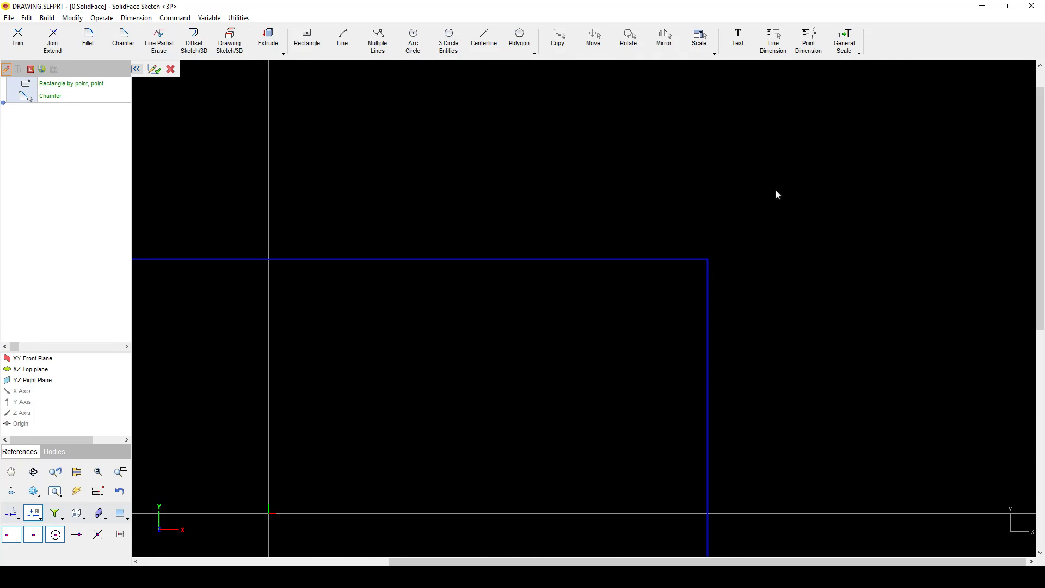
Chamfer the top-right corner from the top edge to the right edge, cutting longer down the right side.
click(125, 40)
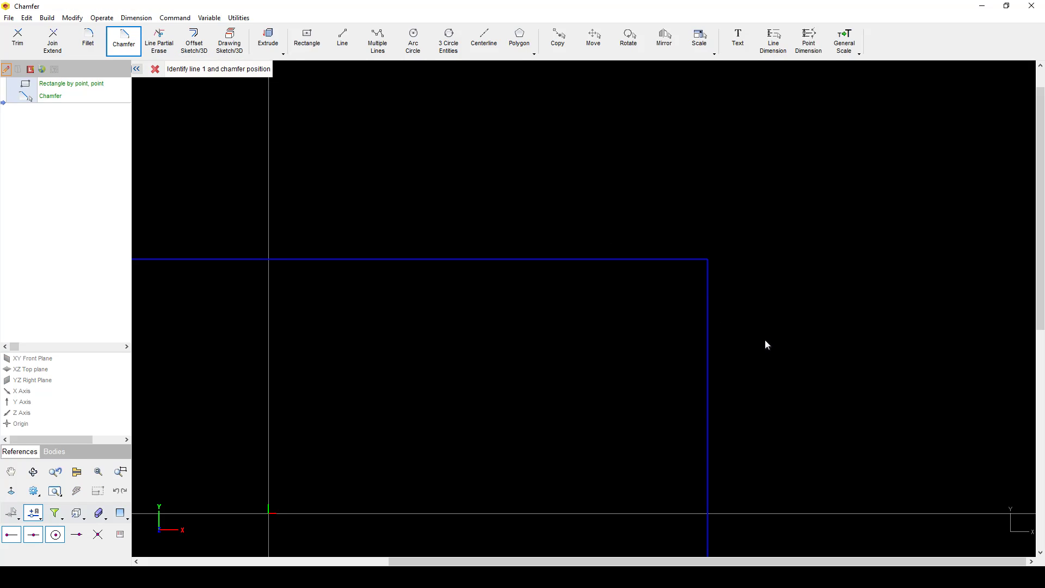
click(668, 261)
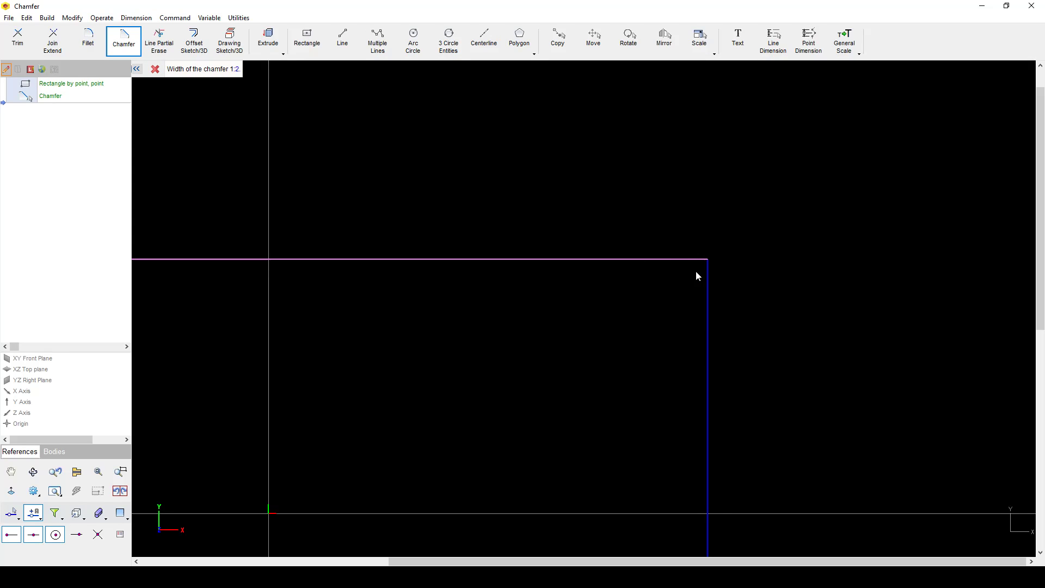
key(Return)
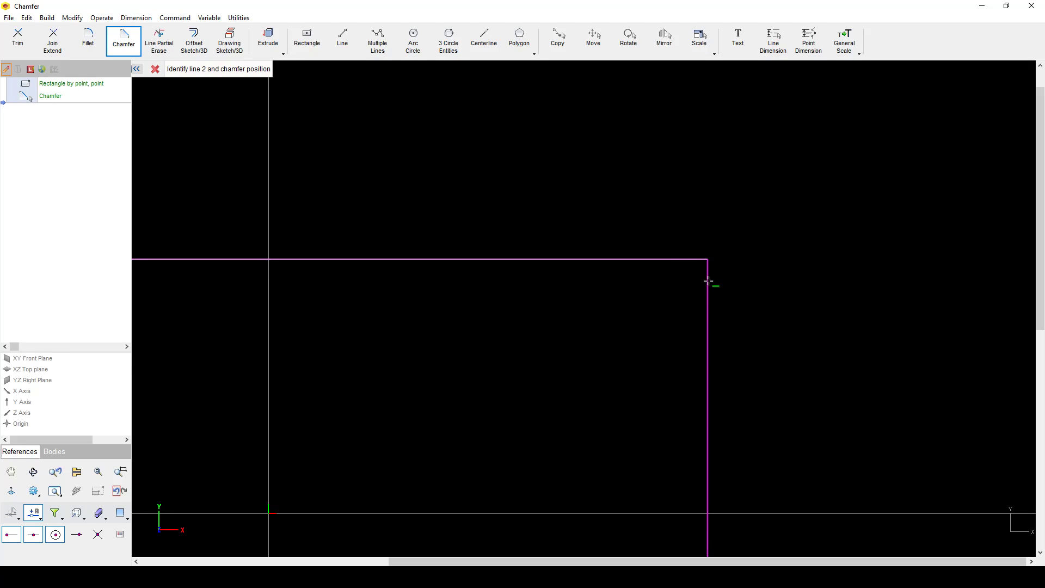
click(708, 280)
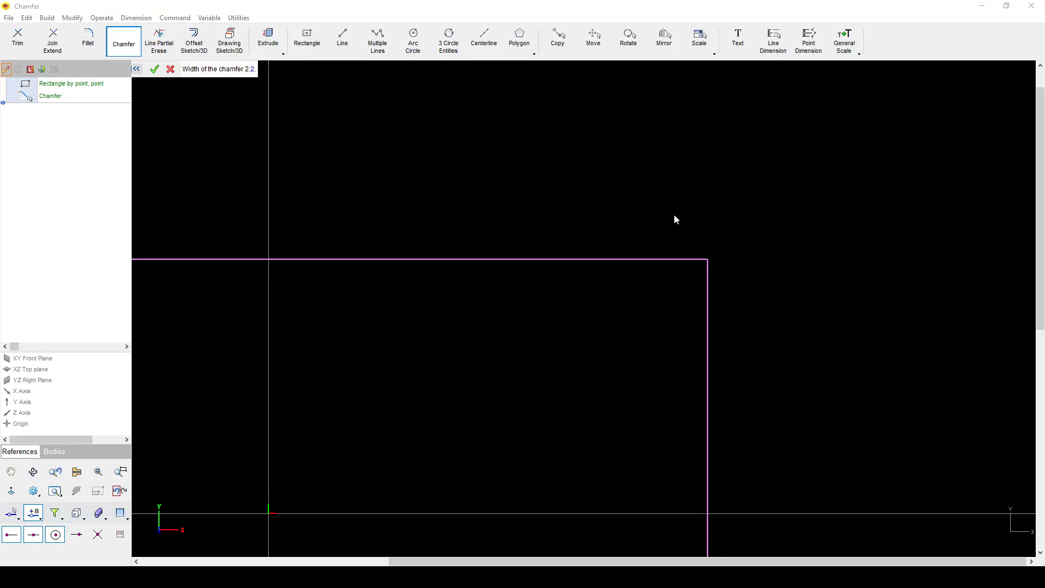
key(Return)
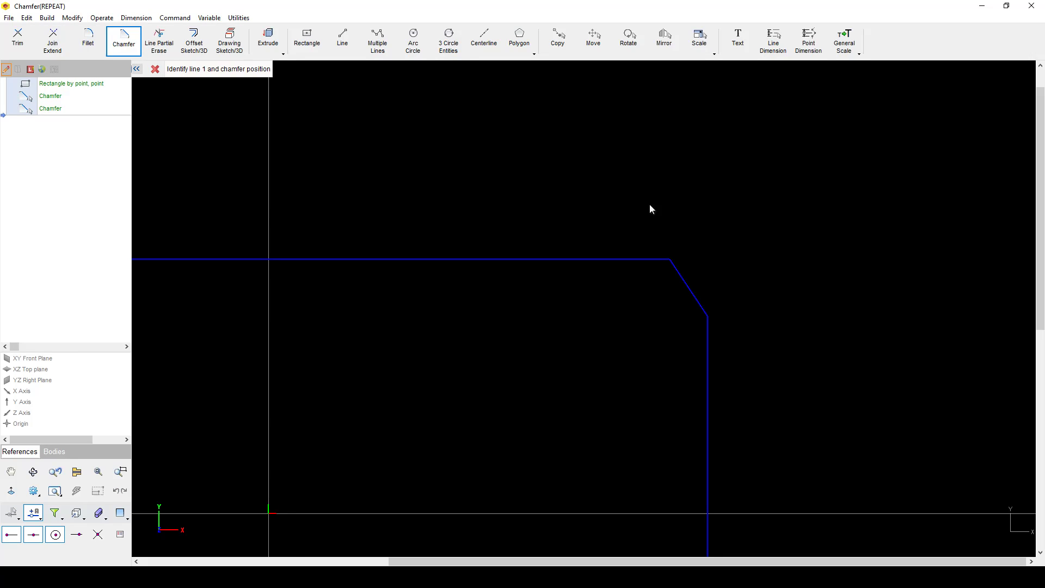
scroll(712, 280, down, 1)
scroll(682, 268, up, 2)
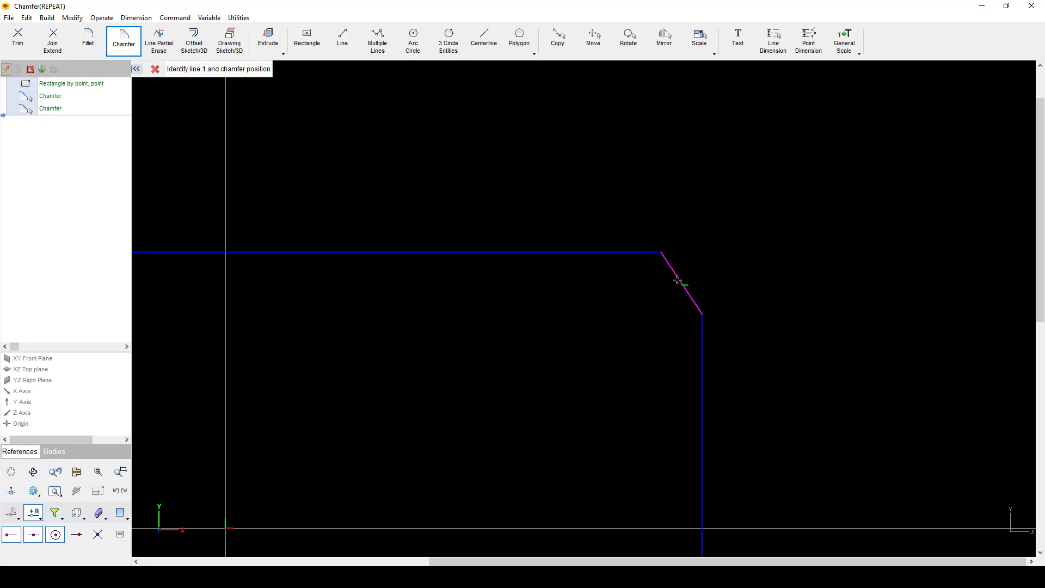
scroll(702, 315, down, 4)
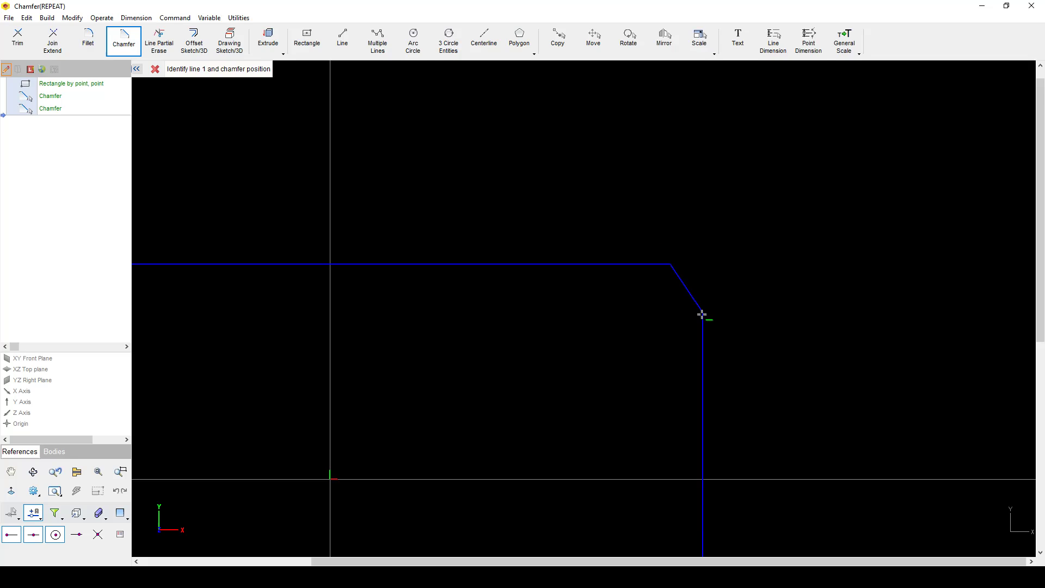
scroll(520, 334, down, 2)
scroll(611, 341, down, 2)
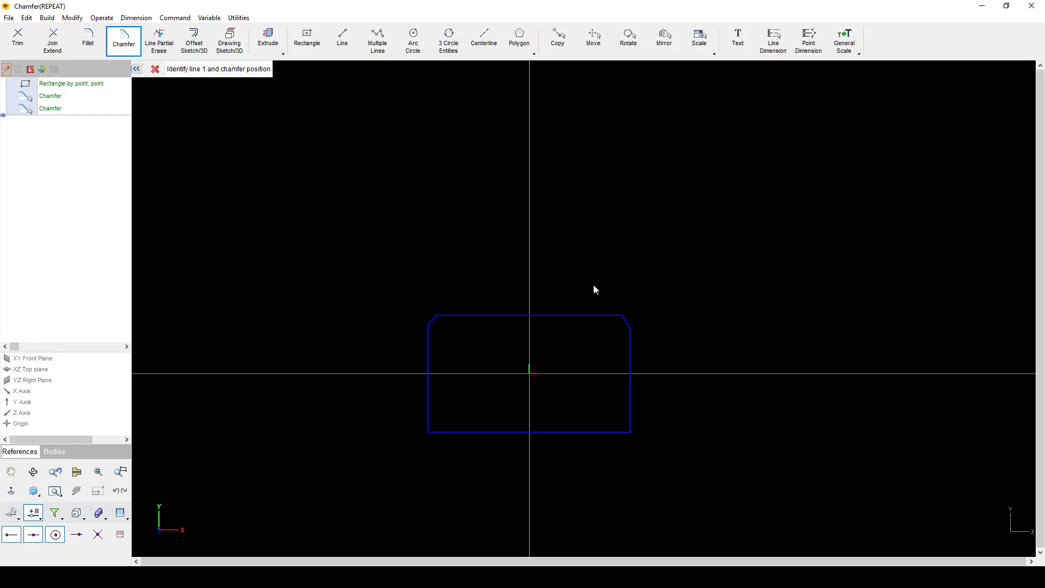
Chamfer the bottom-left corner between the left and bottom edges with width 3, ending Chamfer.
scroll(444, 419, up, 3)
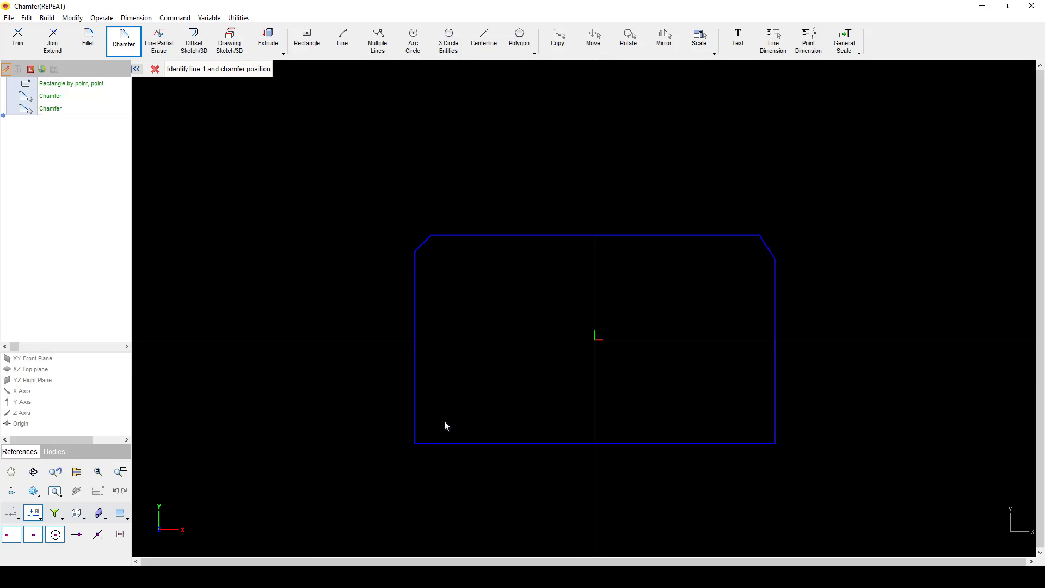
click(411, 415)
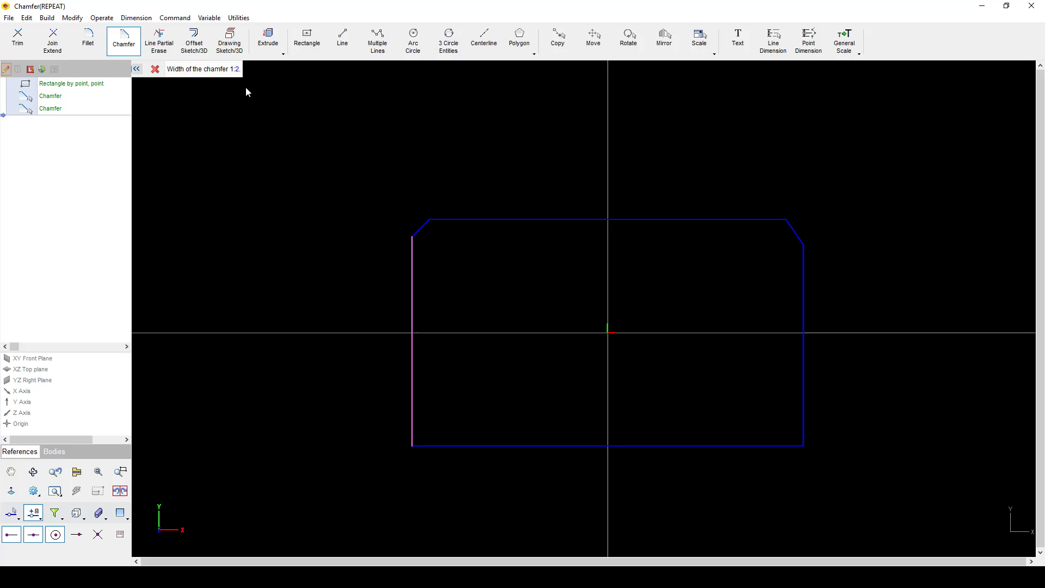
key(Return)
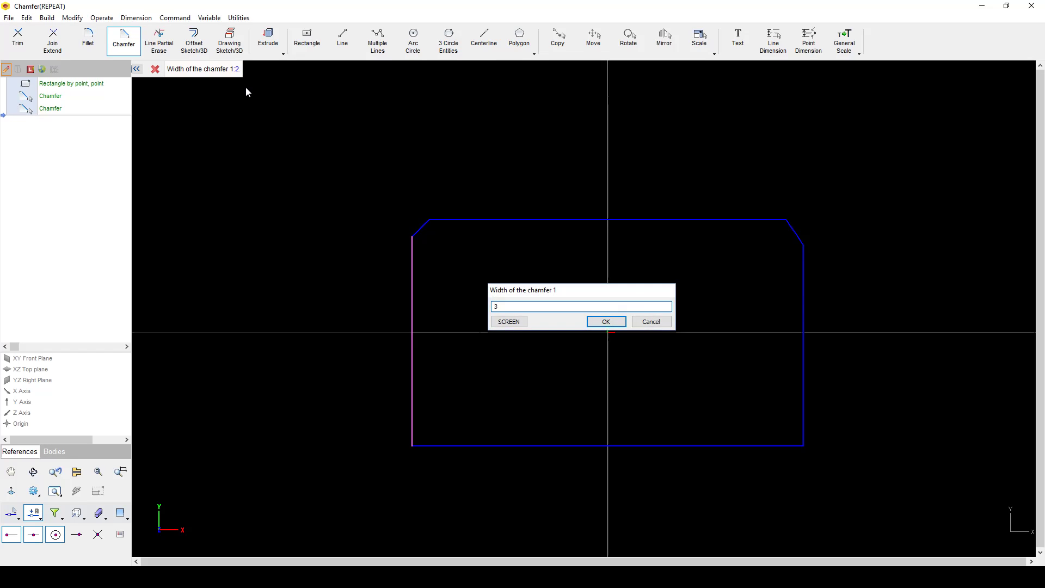
key(Return)
click(472, 445)
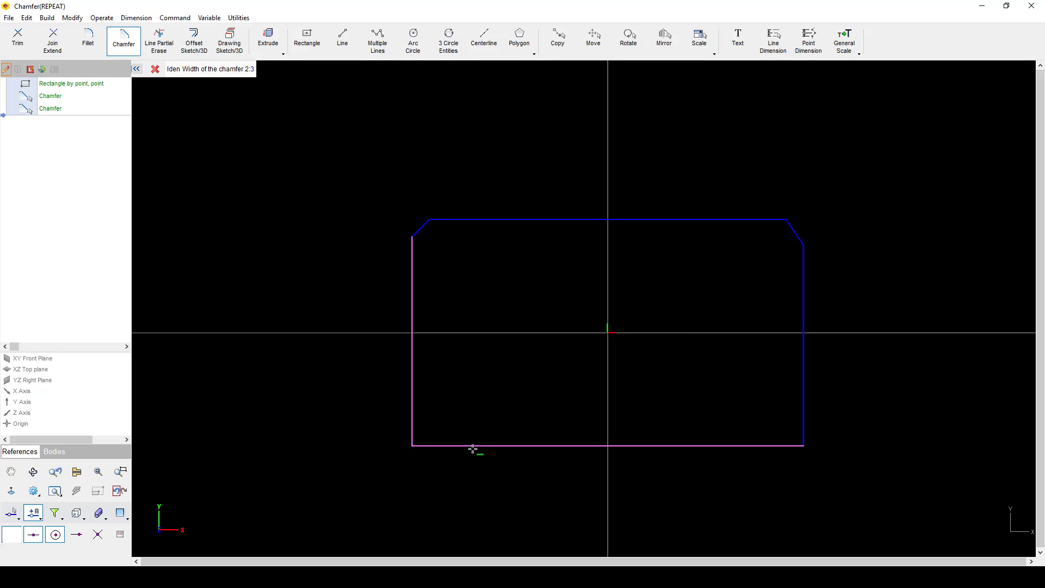
key(Return)
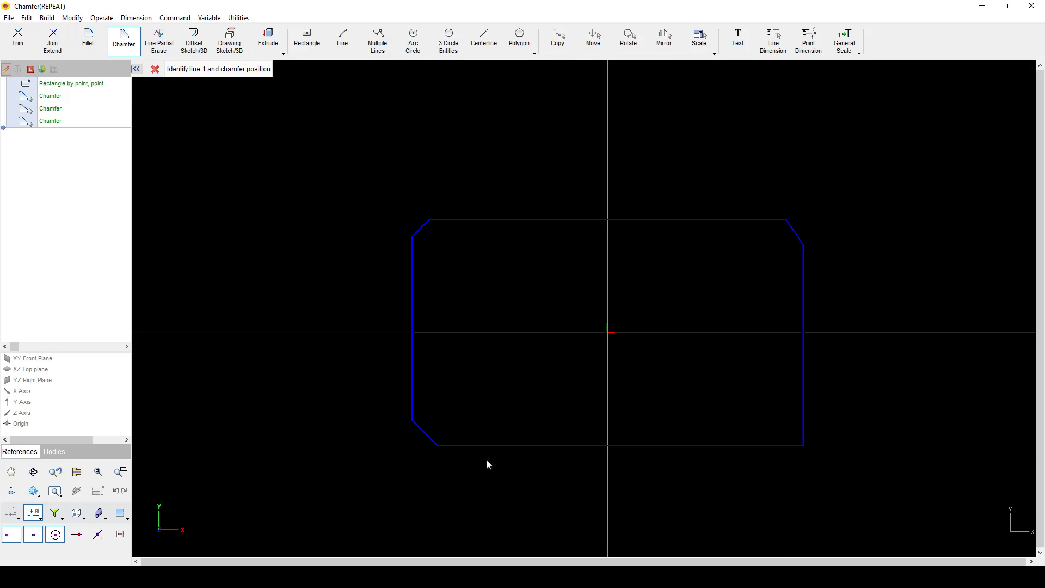
click(151, 71)
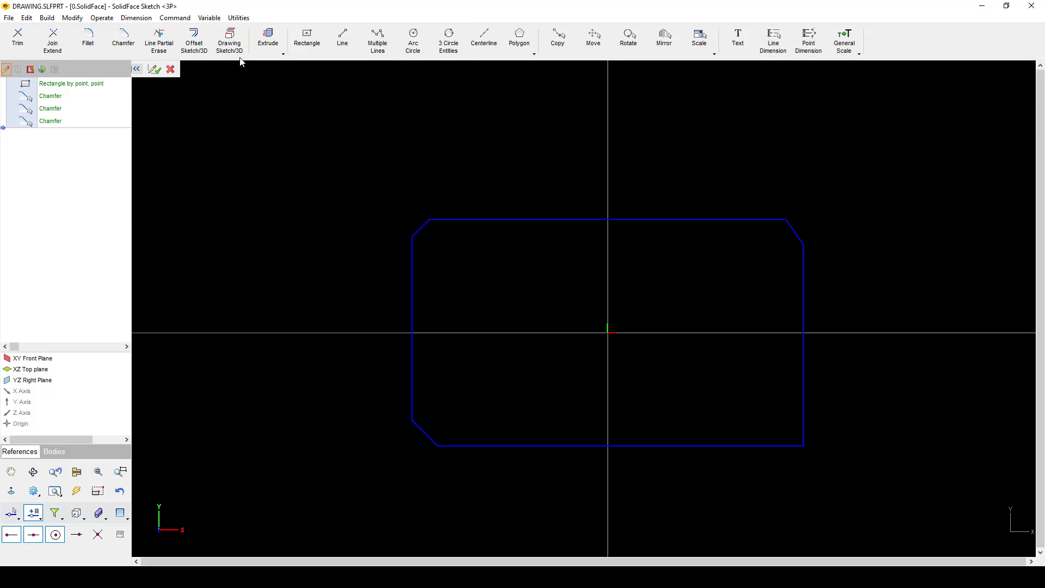
Close the chamfered sketch and enter Extrude mode to turn it into a solid.
click(268, 39)
Extrude the chamfered outline by distance 10 into Extrude boss 1, then orbit to inspect its edges.
click(542, 223)
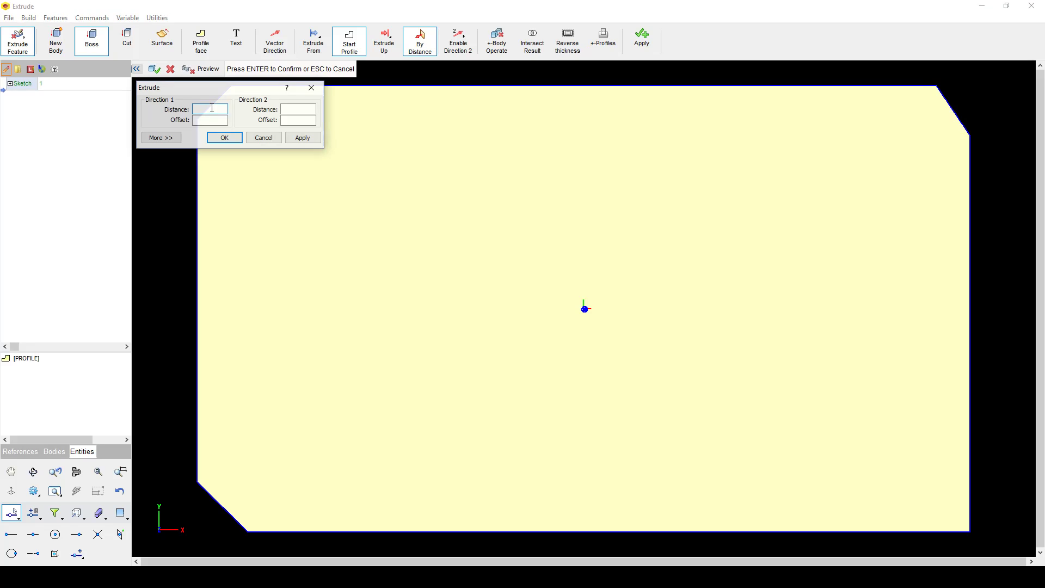
click(224, 138)
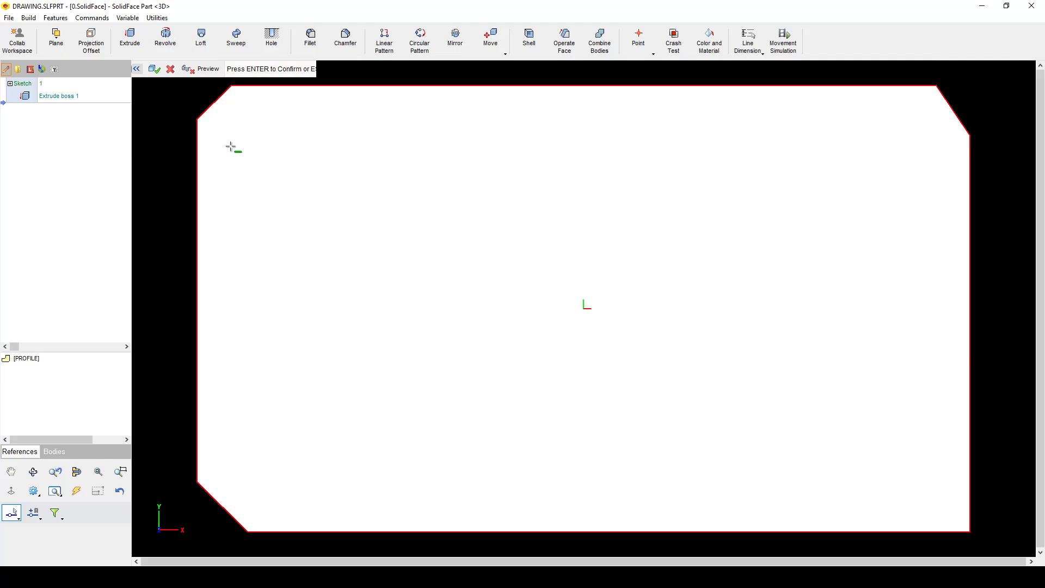
middle_drag(426, 290, 504, 383)
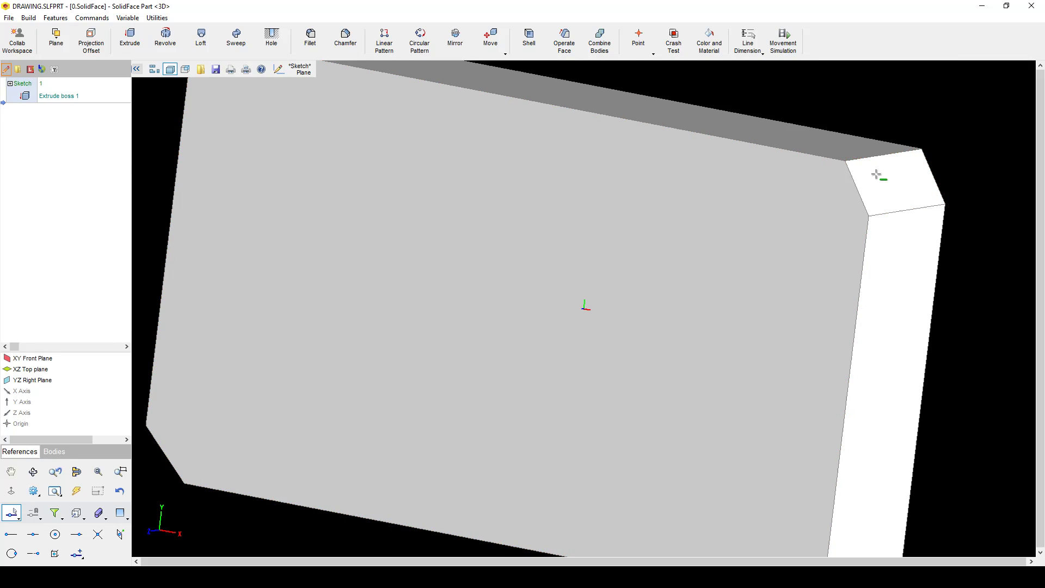
scroll(896, 197, down, 2)
scroll(897, 197, down, 2)
middle_drag(746, 462, 832, 323)
middle_drag(694, 427, 685, 468)
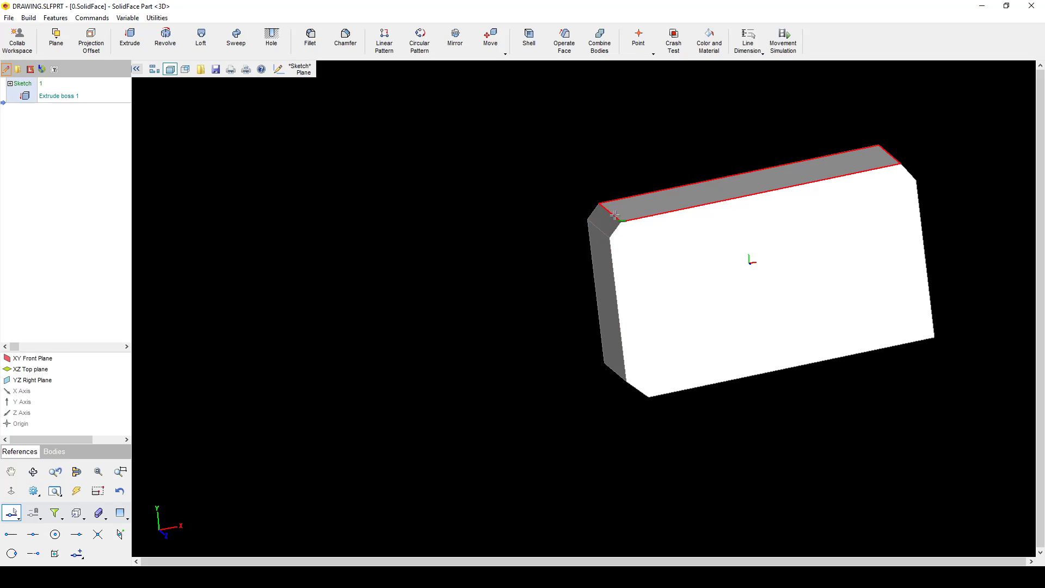
middle_drag(843, 241, 672, 323)
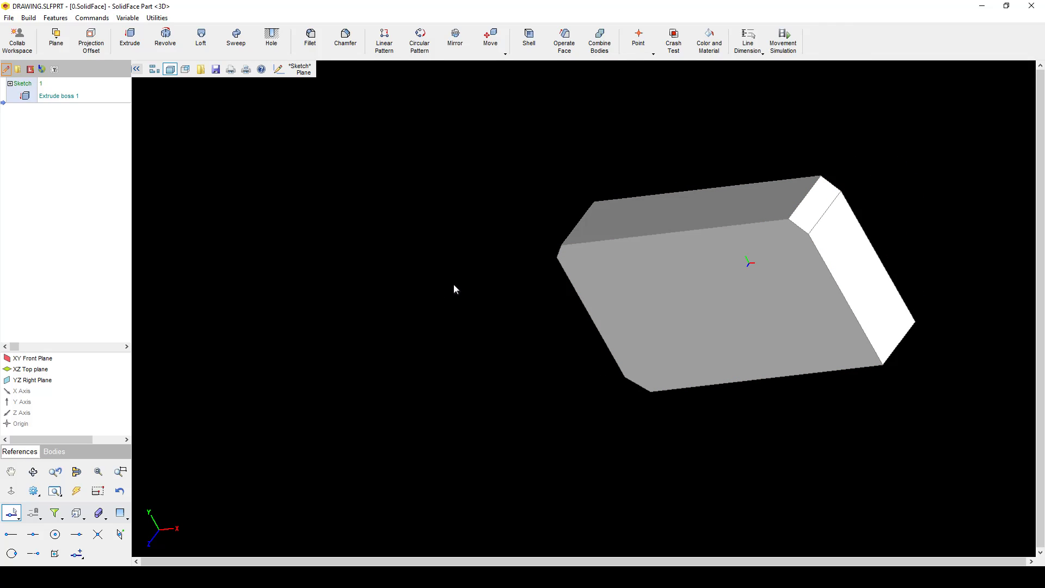